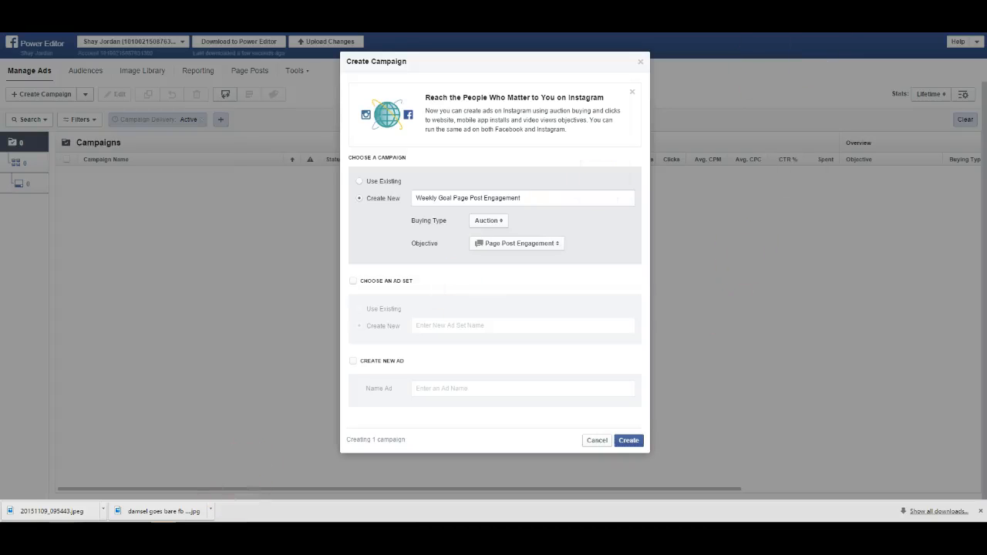
{"action": "mouse_move", "coordinate": [110, 488]}
{"action": "left_click", "coordinate": [163, 539]}
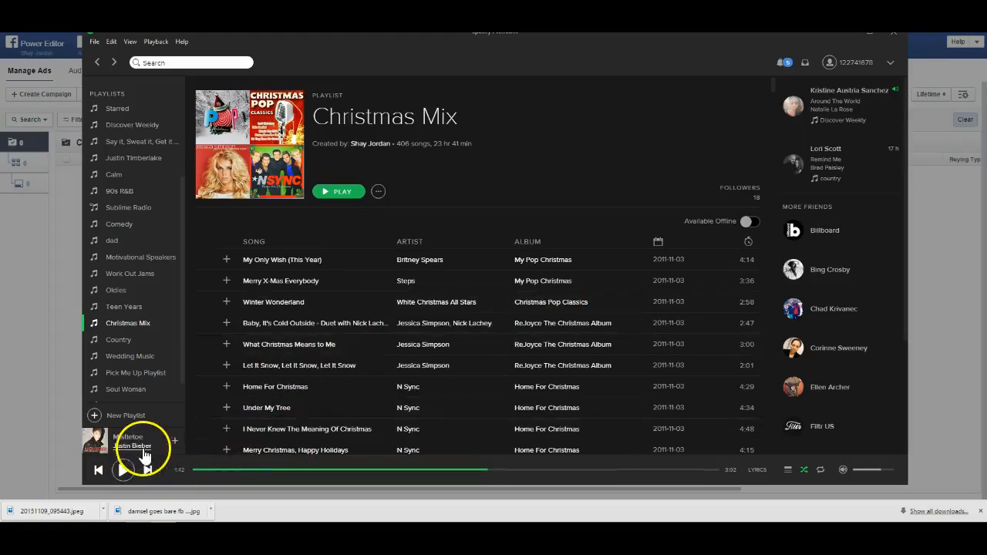
{"action": "left_click", "coordinate": [845, 35]}
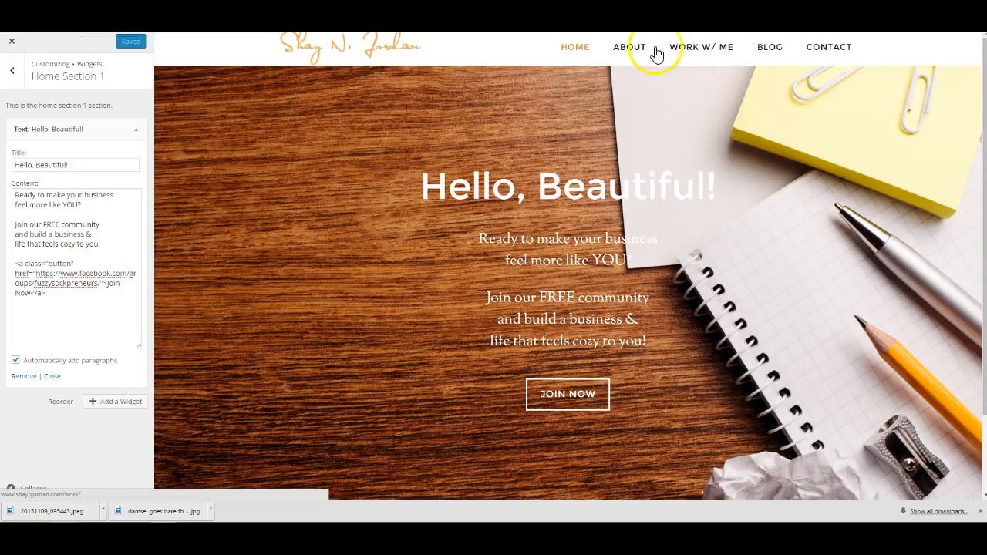
- Open the blog post "Weekly Goals – Finally Getting Back On The Horse" on the live website
{"action": "left_click", "coordinate": [770, 48]}
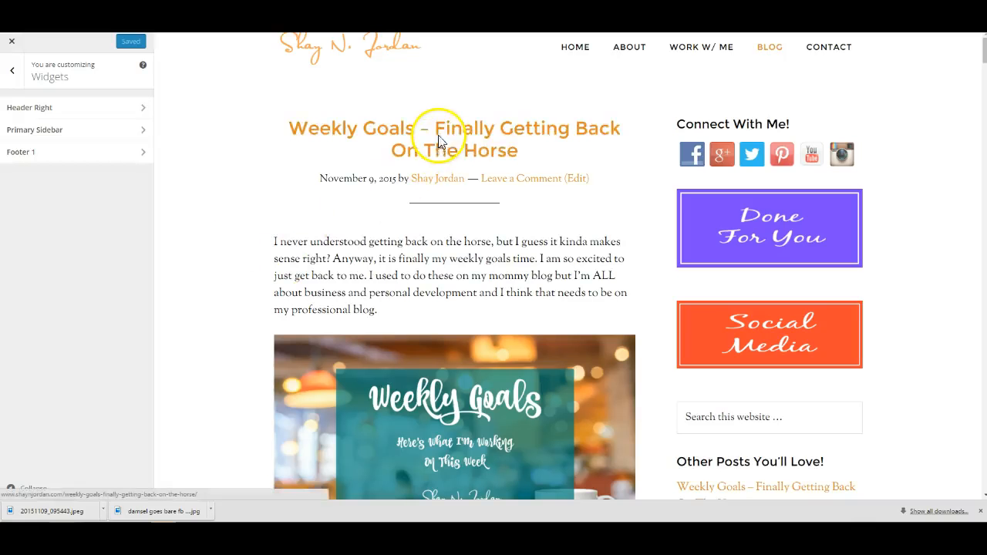
{"action": "left_click", "coordinate": [441, 138]}
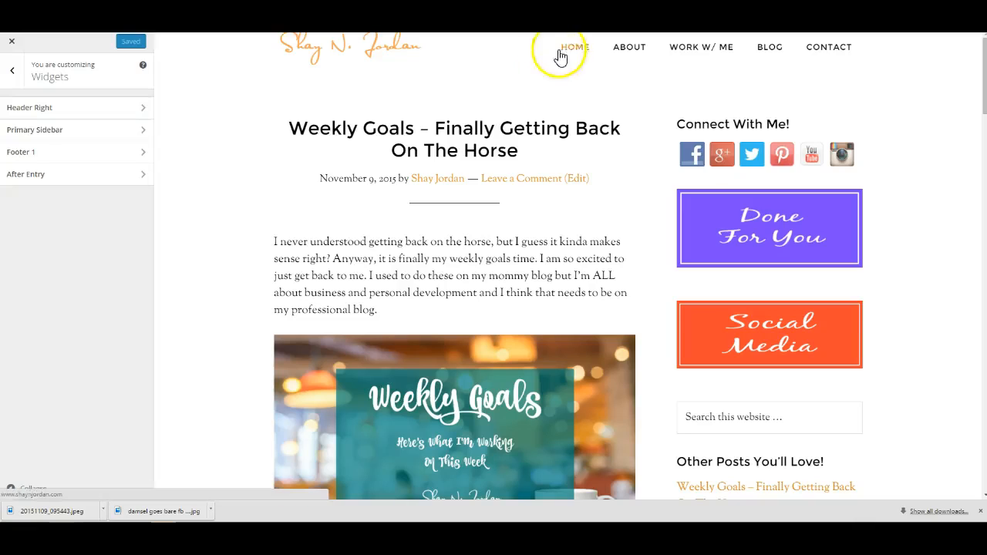
{"action": "left_click", "coordinate": [311, 62]}
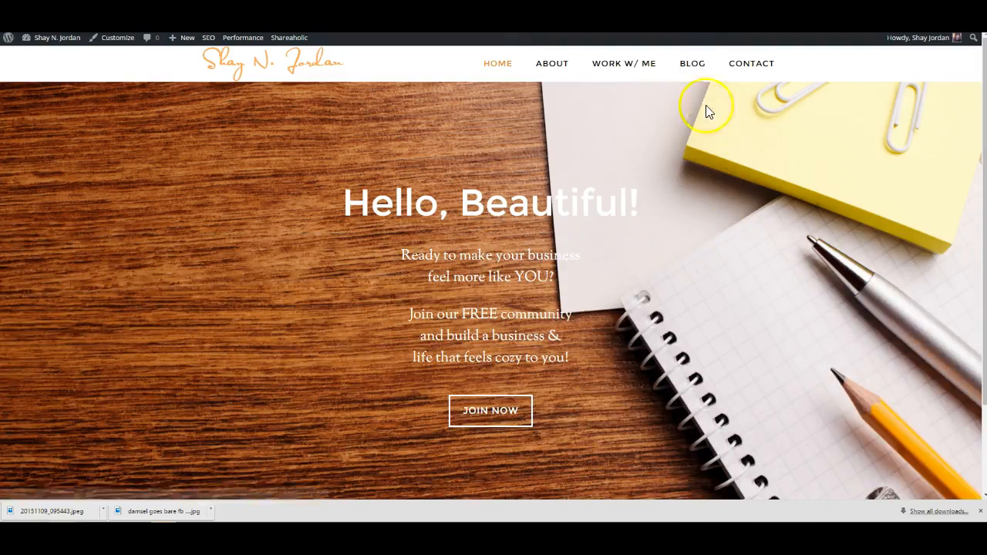
{"action": "left_click", "coordinate": [694, 67]}
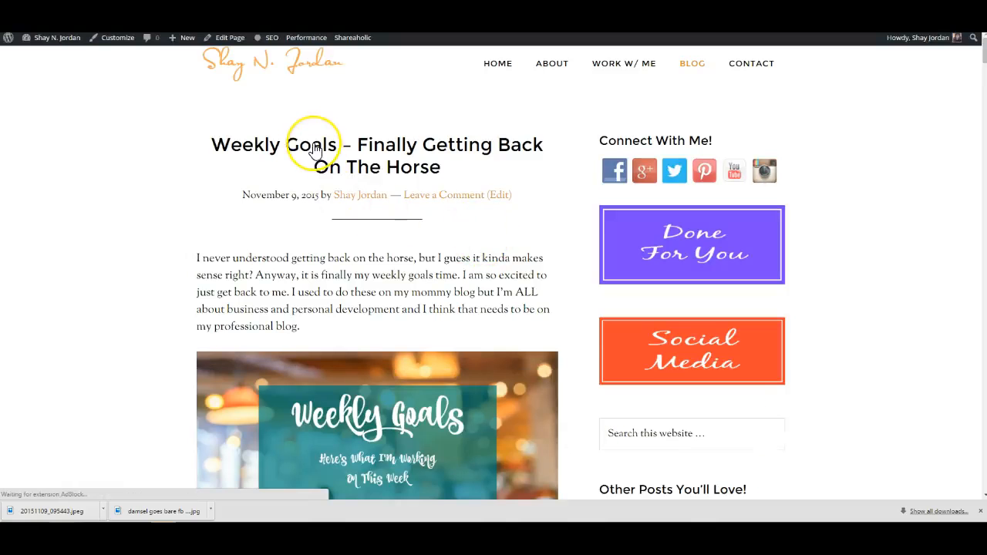
{"action": "left_click", "coordinate": [314, 152]}
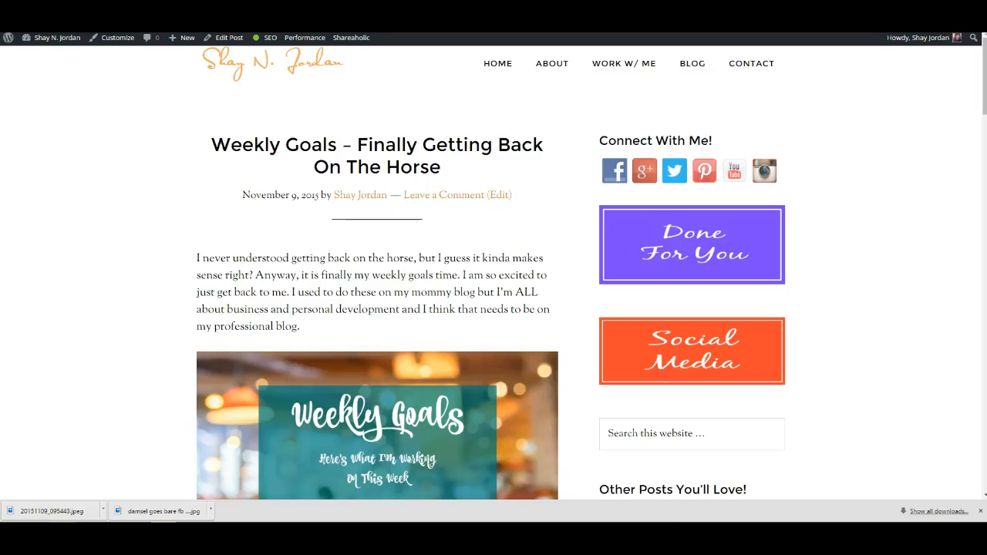
- Switch back to Power Editor and include a new ad set named "WG Blog - PPE" in the campaign
{"action": "mouse_move", "coordinate": [7, 37]}
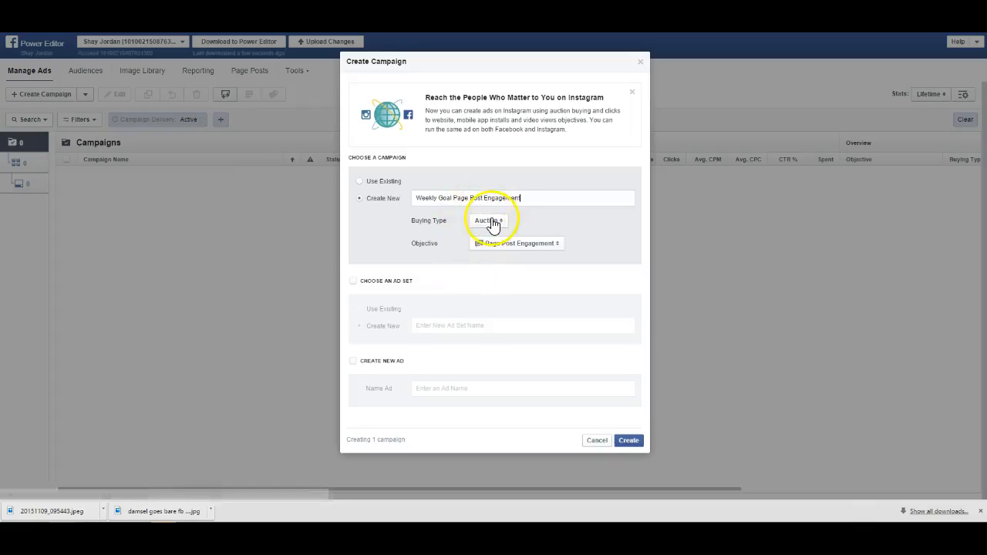
{"action": "left_click", "coordinate": [352, 282]}
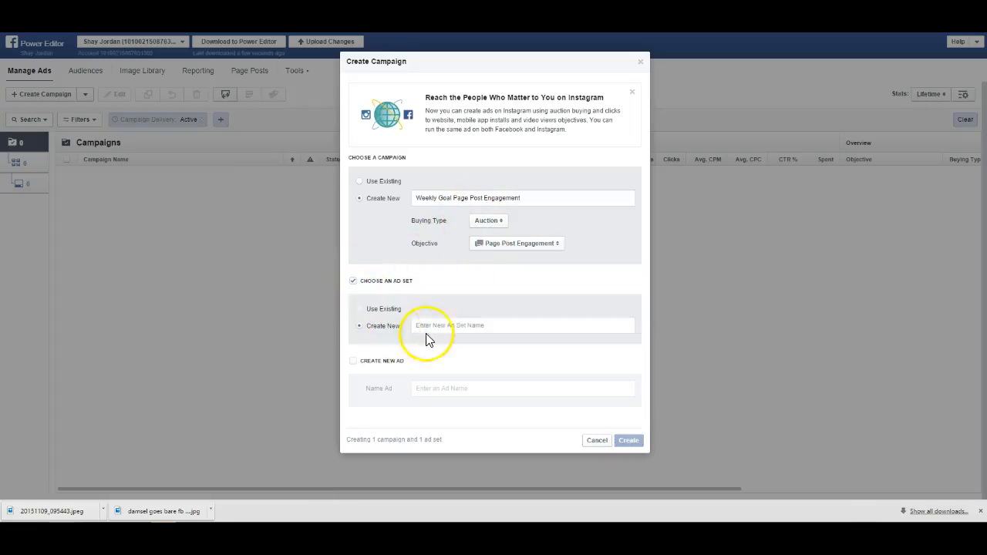
{"action": "type", "text": "H"}
{"action": "key", "text": "BackSpace"}
{"action": "type", "text": "W"}
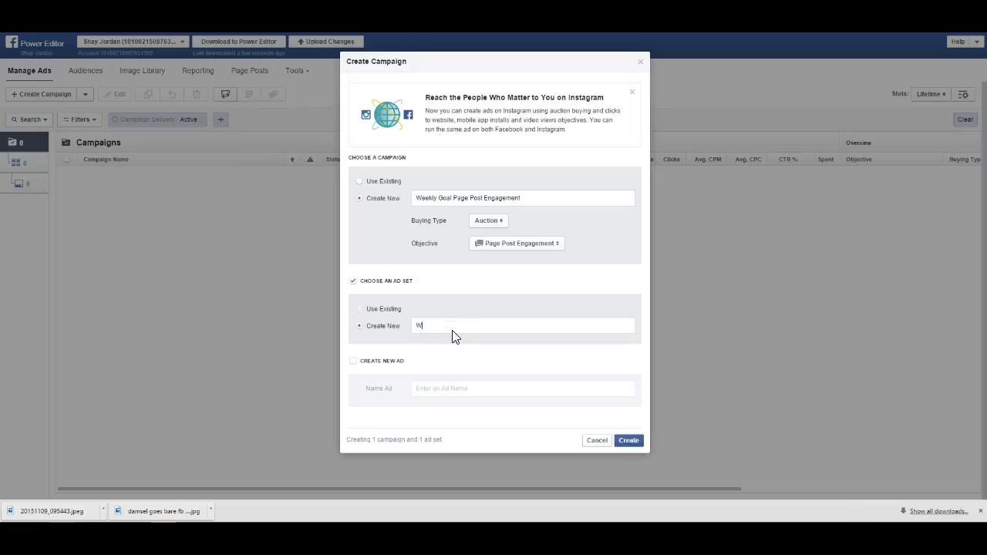
{"action": "type", "text": "G Blog - PPE"}
- Include a new ad named "WG Blog 1109-2015" and create the campaign
{"action": "left_click", "coordinate": [353, 361]}
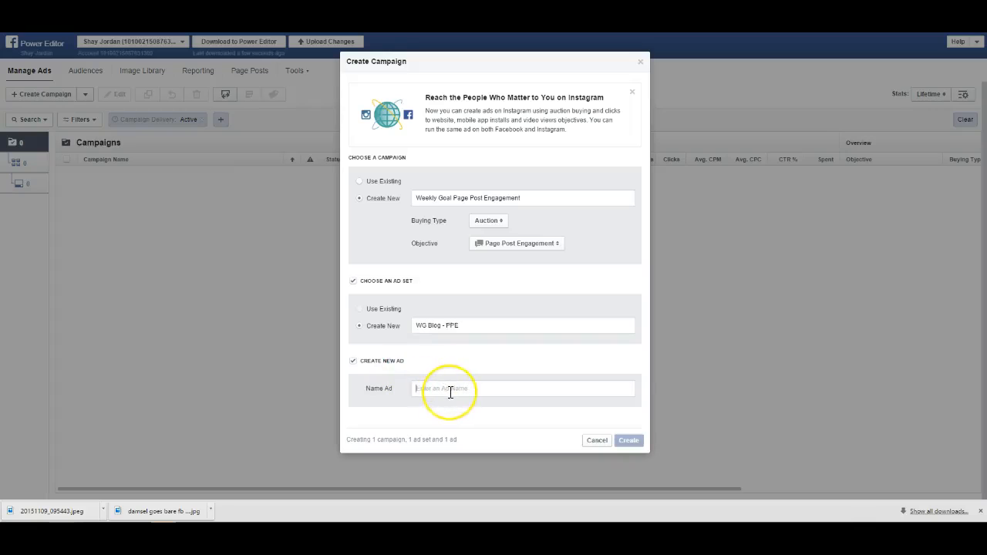
{"action": "left_click", "coordinate": [450, 389]}
{"action": "type", "text": "WG Blog"}
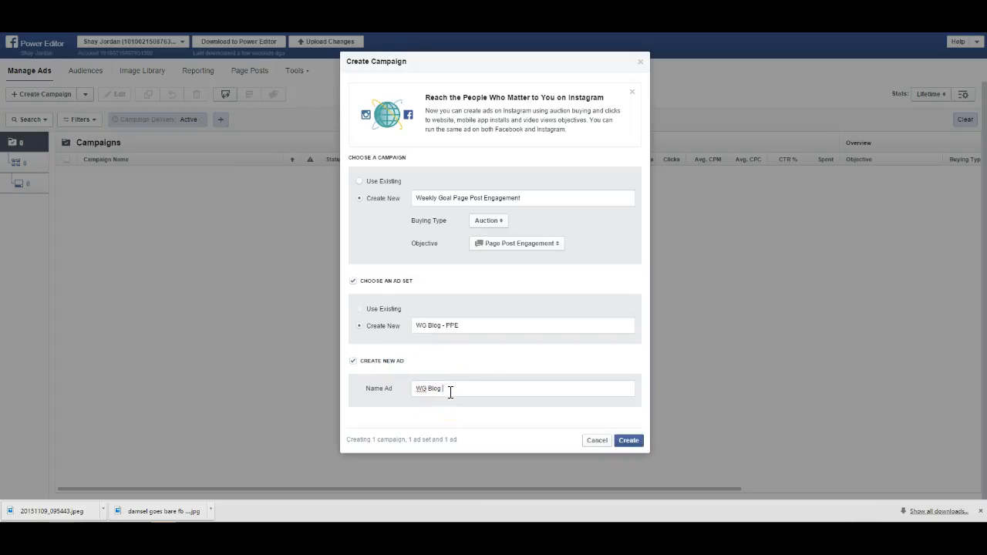
{"action": "type", "text": " 1109"}
{"action": "type", "text": "-2015"}
{"action": "left_click", "coordinate": [633, 443]}
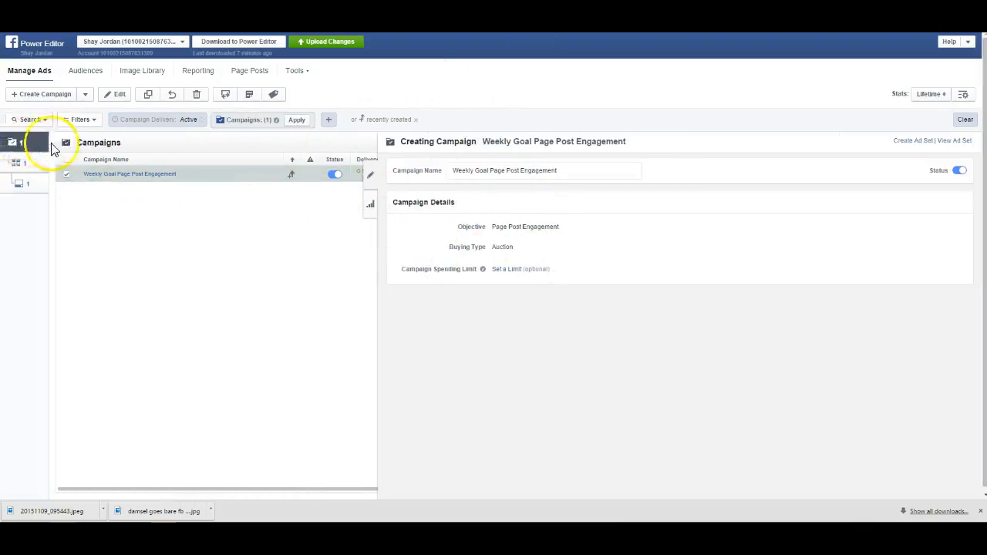
- Open the WG Blog - PPE ad set for editing and review its budget, schedule, audience, placement and pricing settings
{"action": "left_click", "coordinate": [22, 163]}
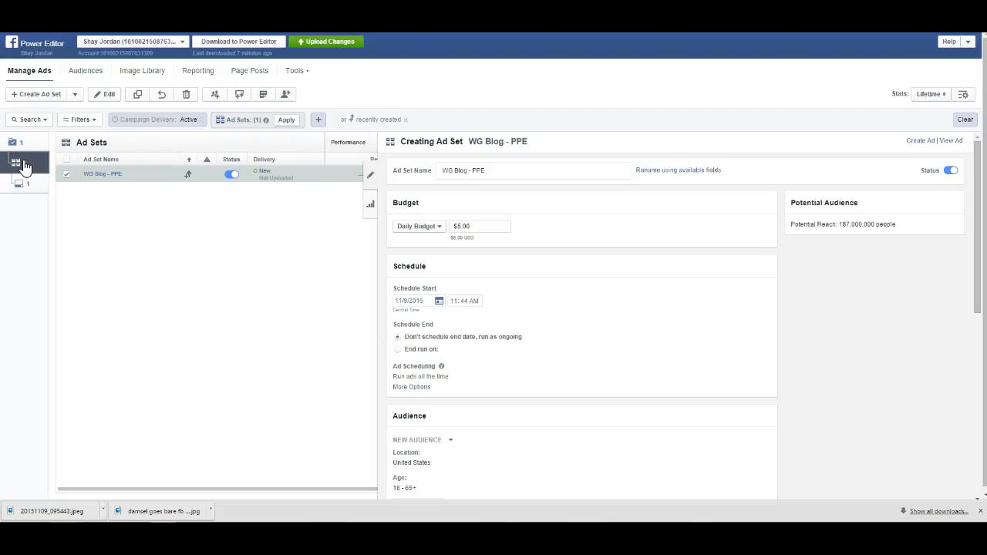
{"action": "left_click", "coordinate": [370, 175]}
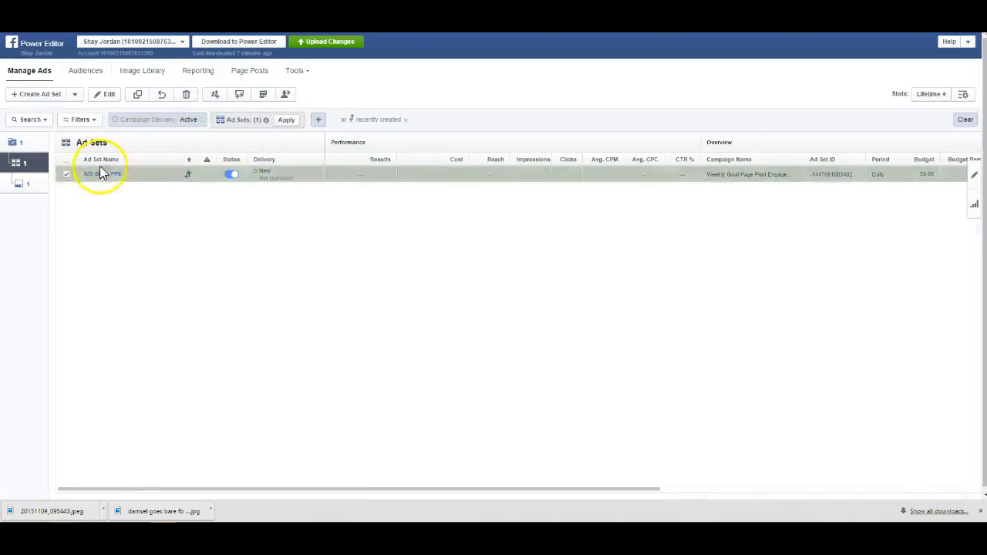
{"action": "left_click", "coordinate": [103, 96]}
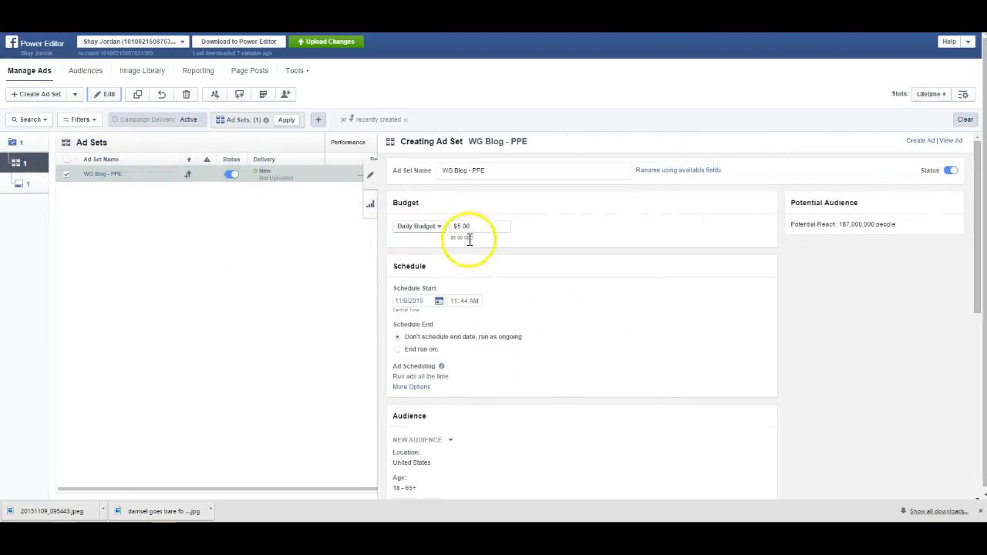
{"action": "scroll", "coordinate": [474, 268], "scroll_direction": "down", "scroll_amount": 1}
{"action": "scroll", "coordinate": [474, 268], "scroll_direction": "down", "scroll_amount": 1}
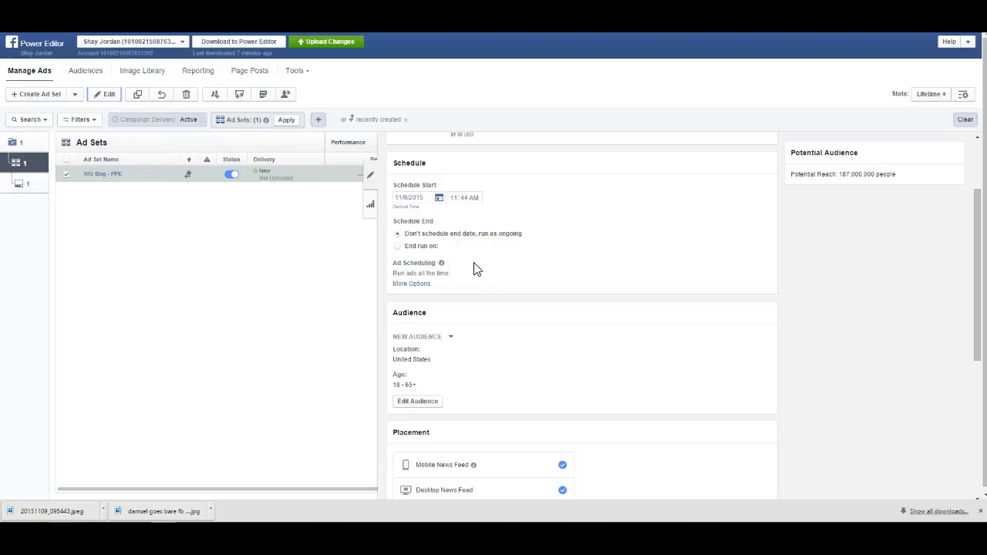
{"action": "scroll", "coordinate": [475, 268], "scroll_direction": "down", "scroll_amount": 3}
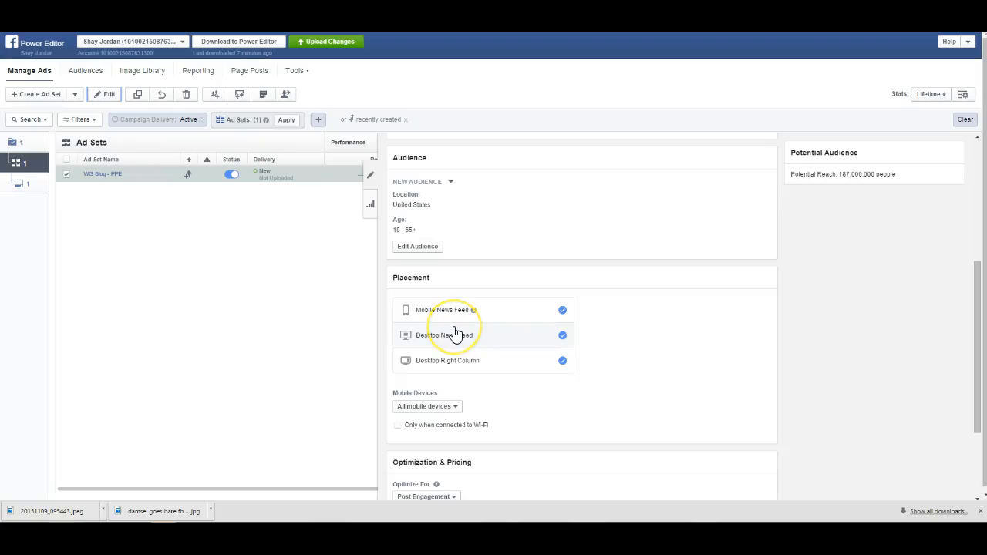
{"action": "scroll", "coordinate": [455, 333], "scroll_direction": "down", "scroll_amount": 2}
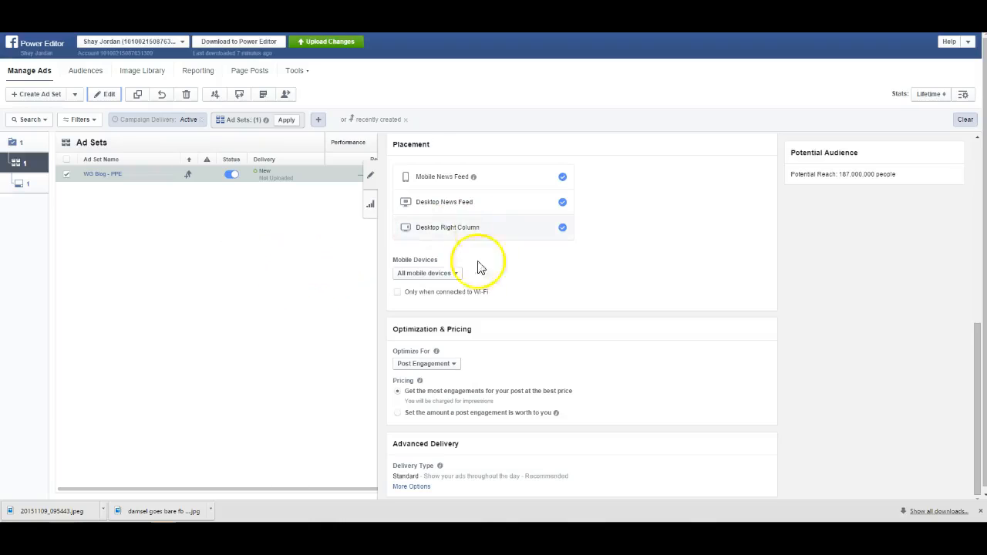
{"action": "scroll", "coordinate": [432, 323], "scroll_direction": "up", "scroll_amount": 3}
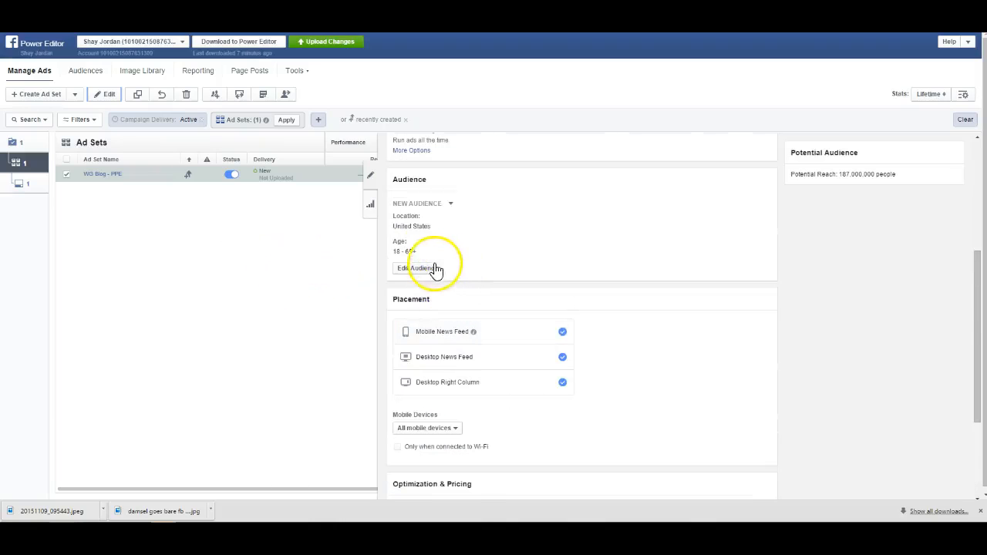
{"action": "scroll", "coordinate": [430, 270], "scroll_direction": "up", "scroll_amount": 5}
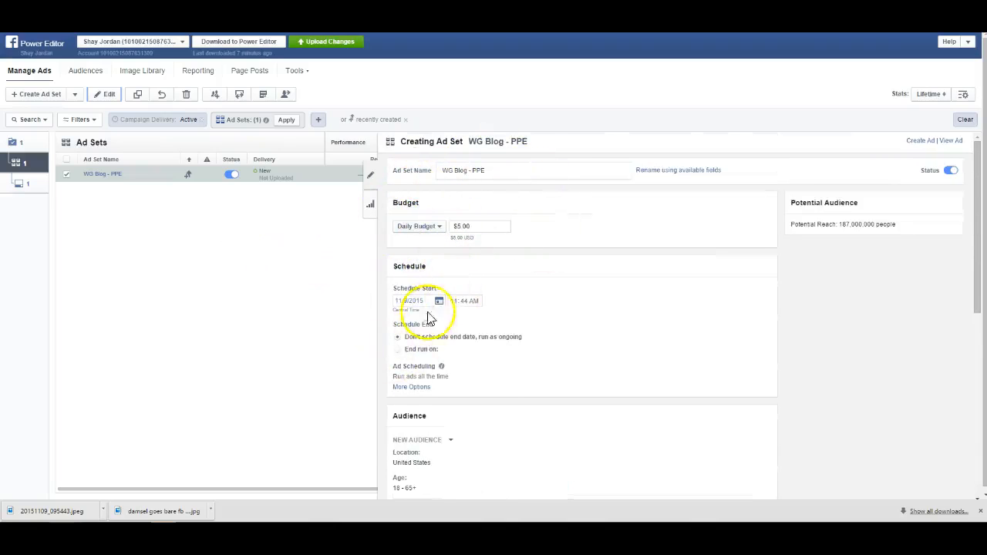
- Schedule the ad set to end on 11/16/2015 instead of running as ongoing
{"action": "left_click", "coordinate": [397, 350]}
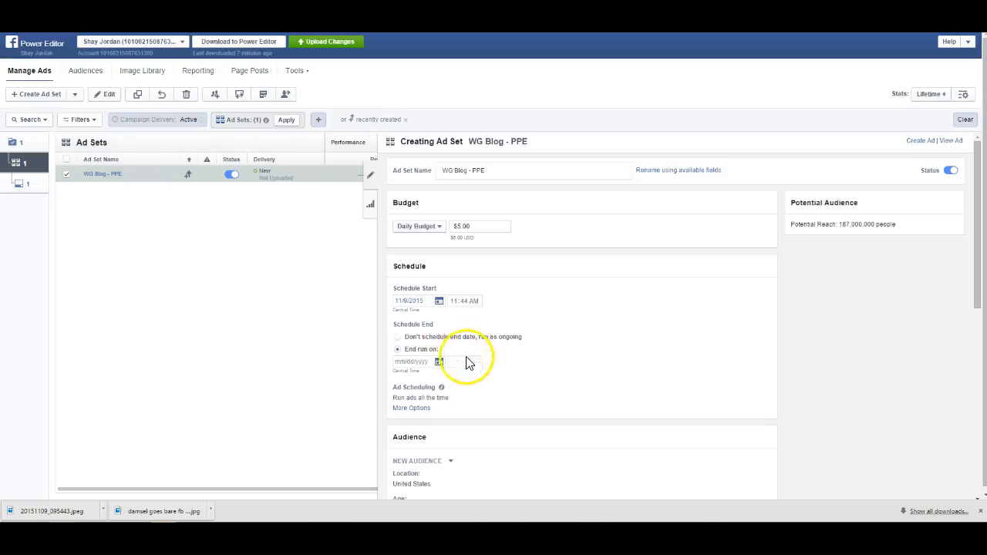
{"action": "left_click", "coordinate": [439, 362]}
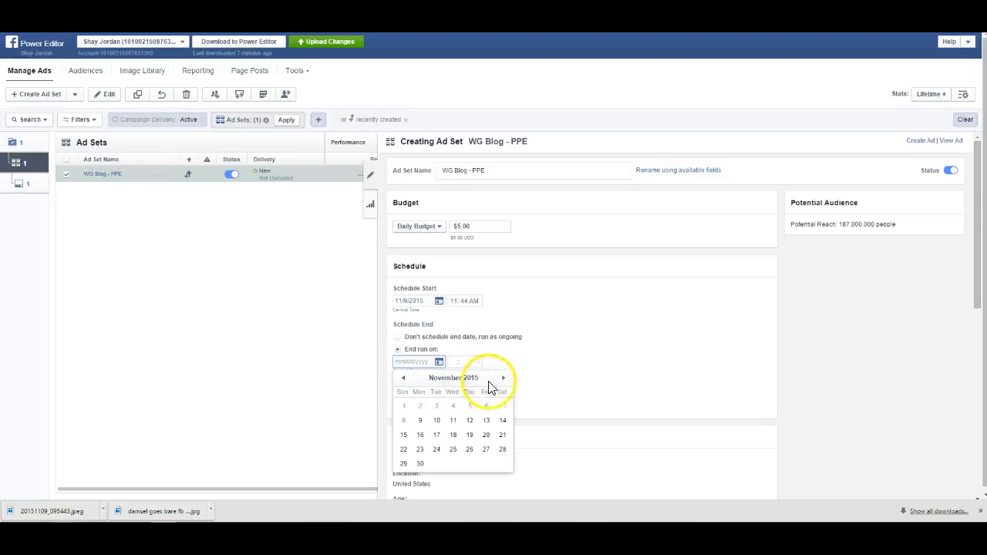
{"action": "left_click", "coordinate": [485, 434]}
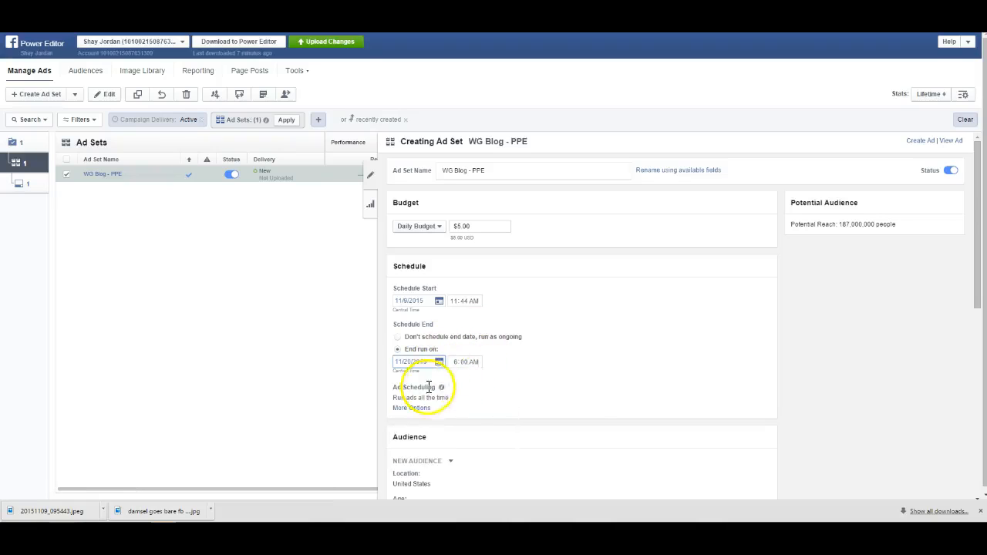
{"action": "mouse_move", "coordinate": [442, 386]}
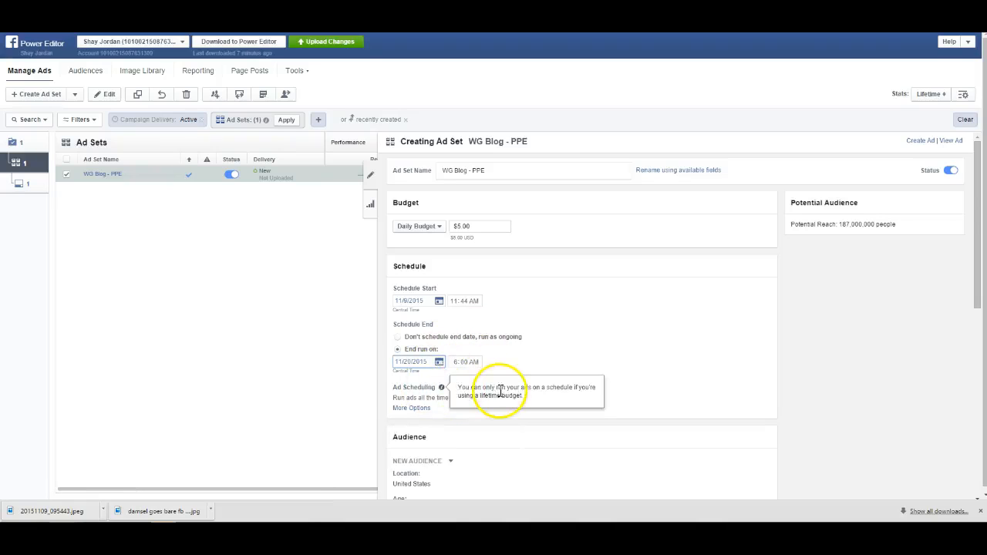
{"action": "left_click", "coordinate": [438, 361]}
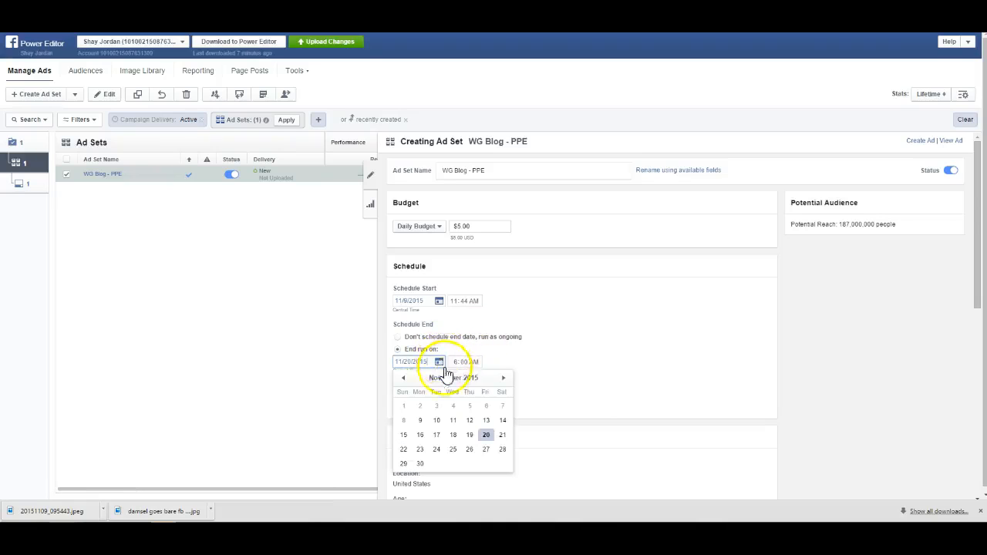
{"action": "left_click", "coordinate": [420, 435]}
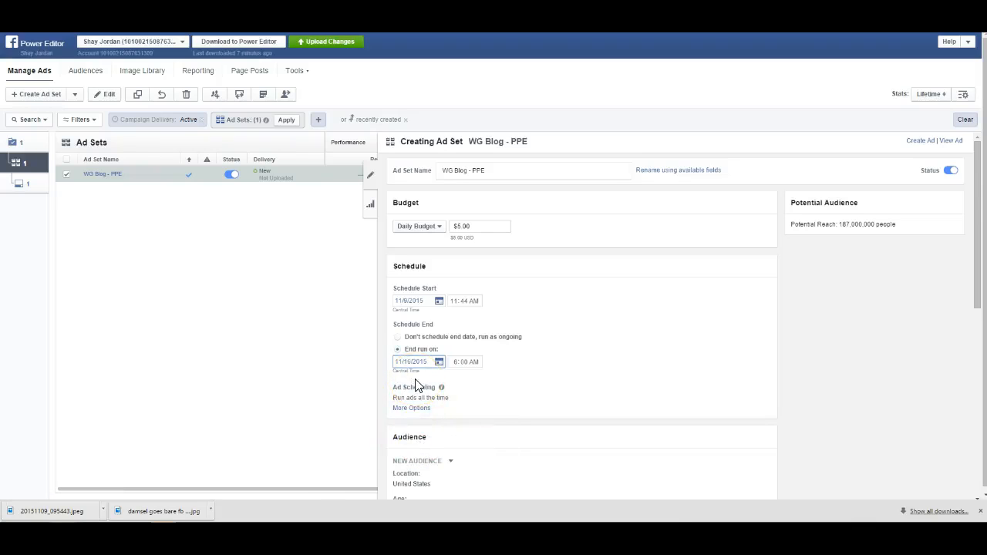
- Open the ad set's audience for editing and restrict the gender to women
{"action": "scroll", "coordinate": [455, 355], "scroll_direction": "down", "scroll_amount": 1}
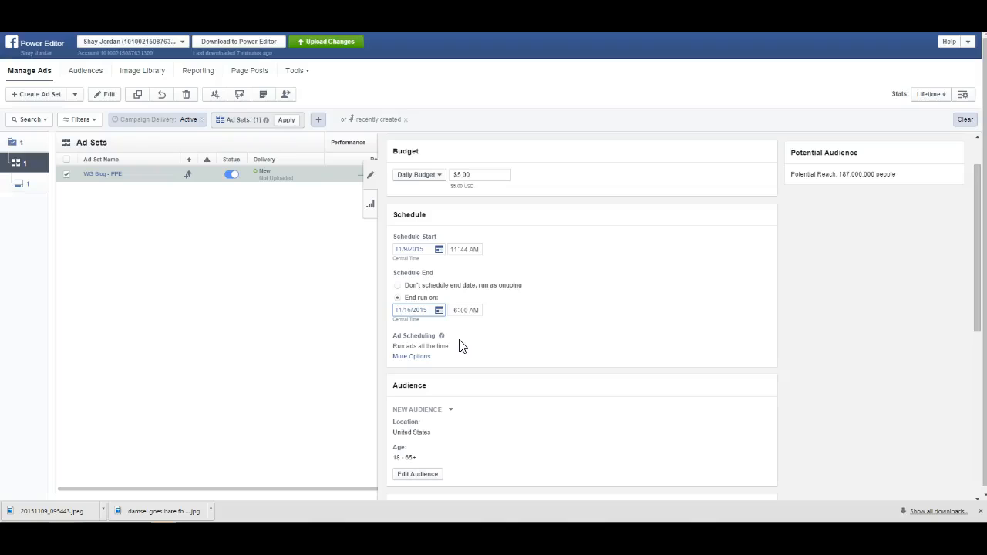
{"action": "left_click", "coordinate": [452, 347]}
{"action": "left_click", "coordinate": [479, 366]}
{"action": "left_click", "coordinate": [420, 478]}
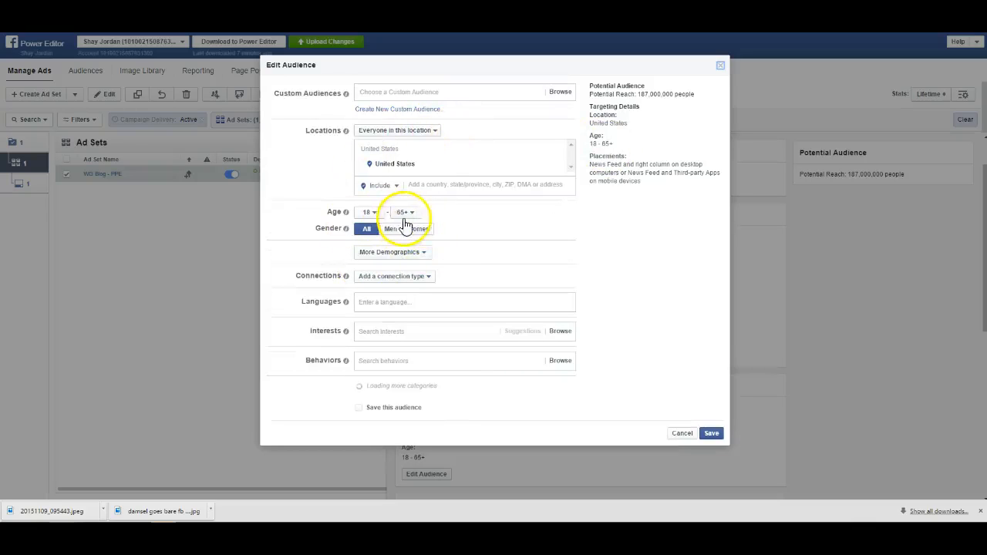
{"action": "left_click", "coordinate": [419, 230]}
- Set the audience's age range to 27–44
{"action": "left_click", "coordinate": [370, 214]}
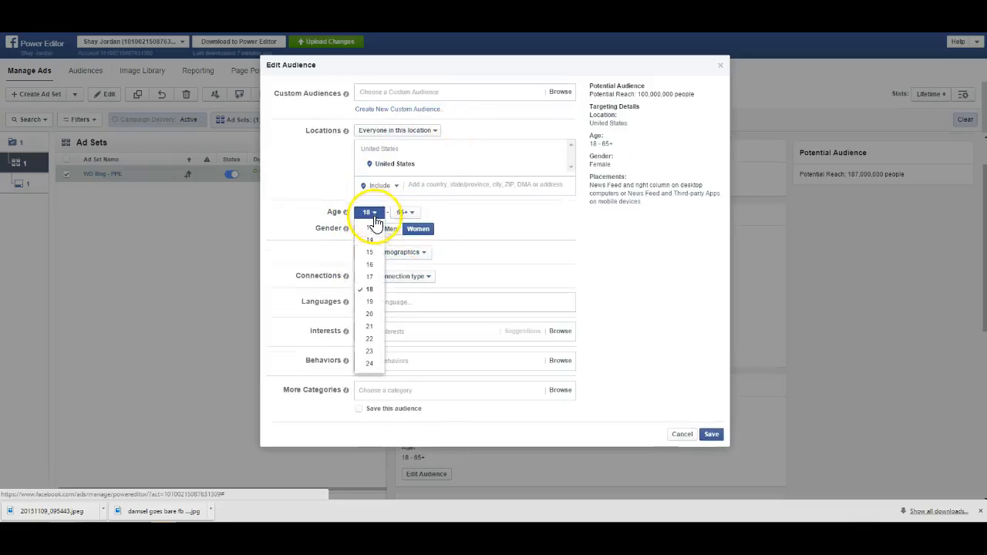
{"action": "scroll", "coordinate": [370, 354], "scroll_direction": "down", "scroll_amount": 2}
{"action": "left_click", "coordinate": [370, 298]}
{"action": "left_click", "coordinate": [405, 212]}
{"action": "scroll", "coordinate": [416, 333], "scroll_direction": "down", "scroll_amount": 1}
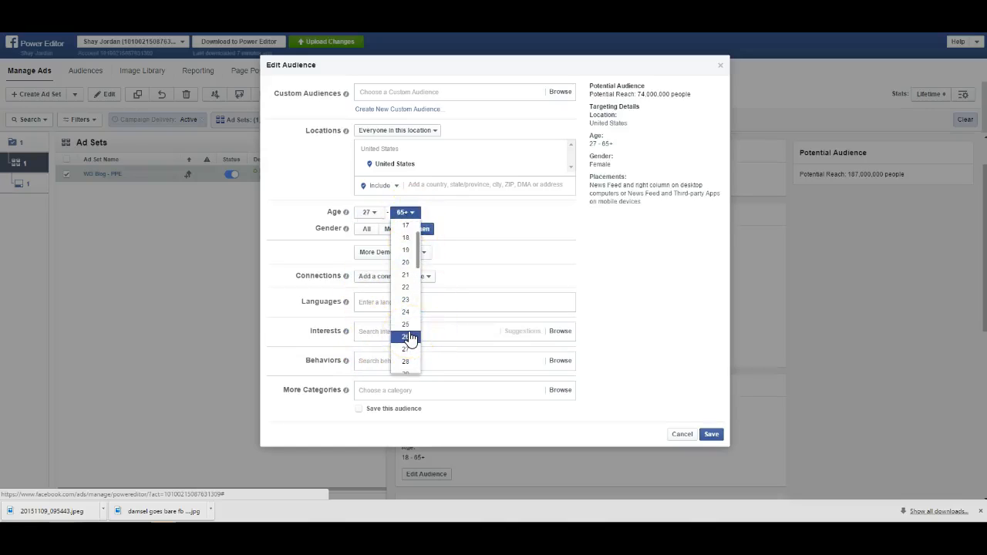
{"action": "scroll", "coordinate": [413, 339], "scroll_direction": "down", "scroll_amount": 4}
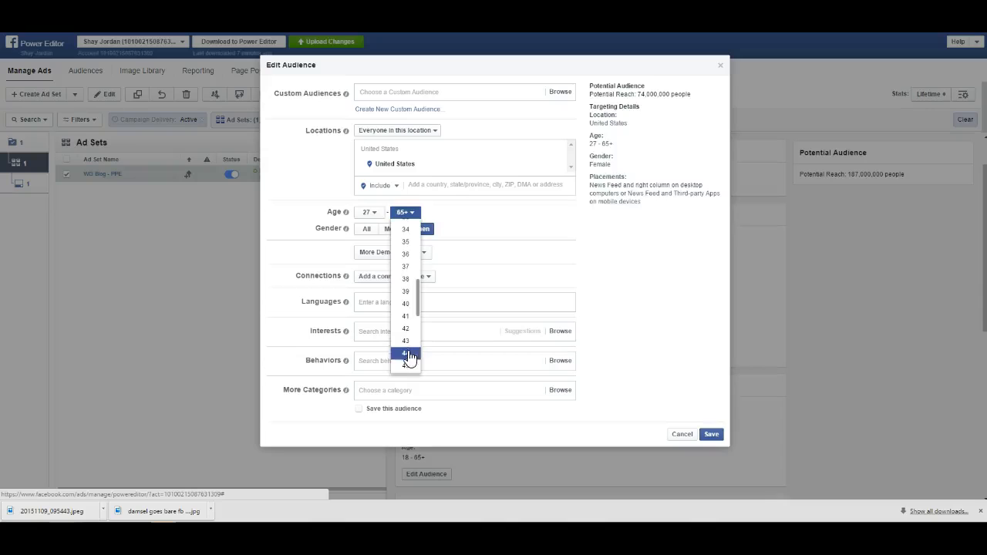
{"action": "left_click", "coordinate": [408, 353]}
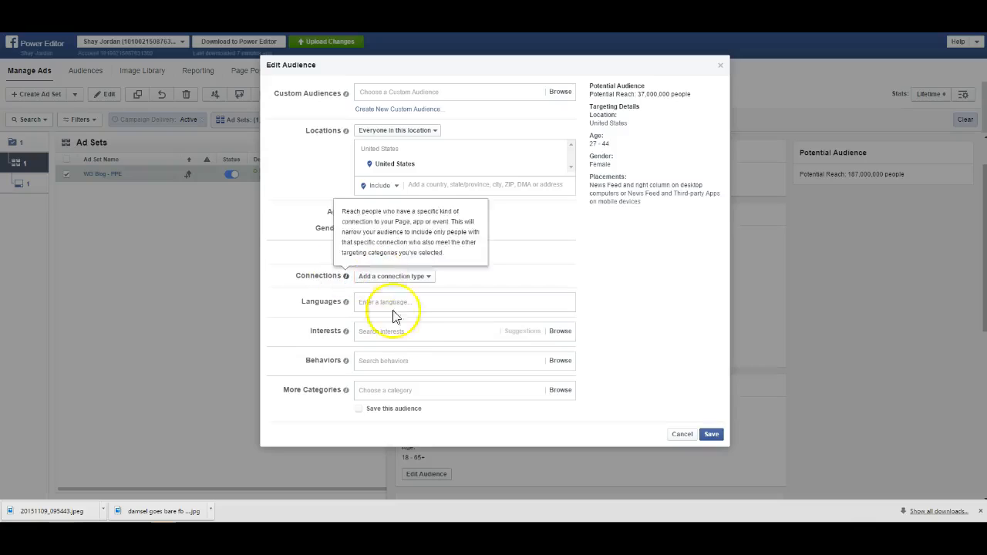
- Consult the FB Pages To Target spreadsheet and add "smart passive income with pat flynn" to the audience's interests
{"action": "left_click", "coordinate": [401, 331]}
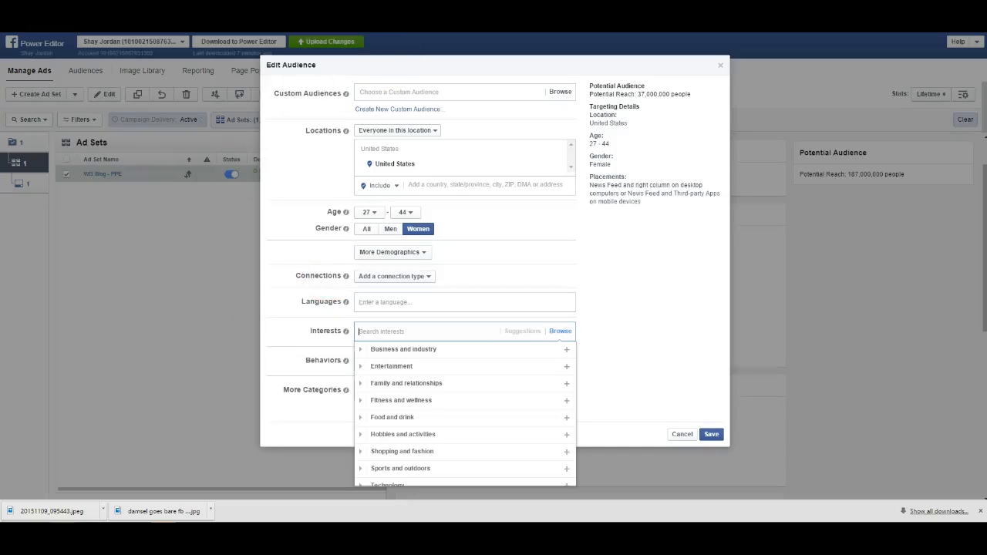
{"action": "key", "text": "ctrl+t"}
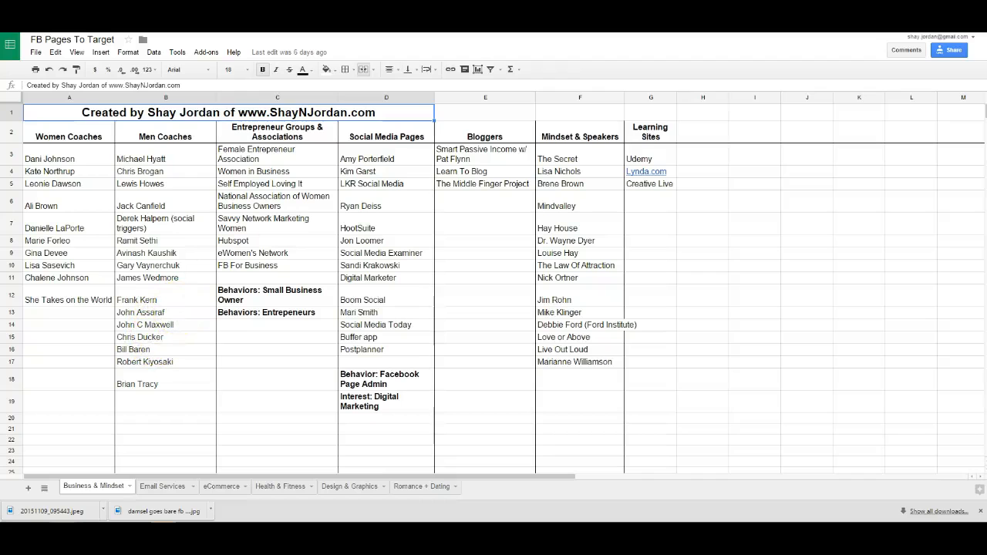
{"action": "left_click", "coordinate": [461, 154]}
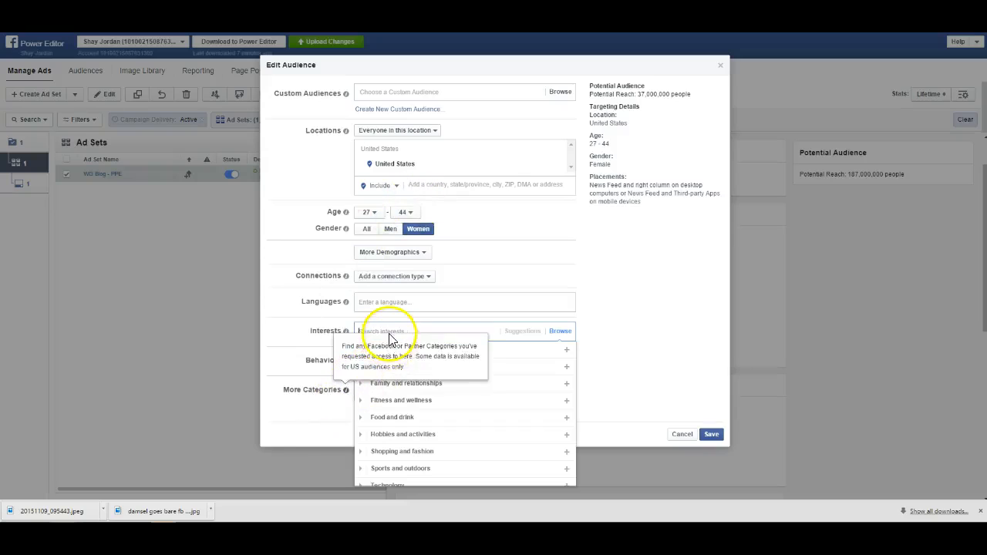
{"action": "type", "text": "Smart P"}
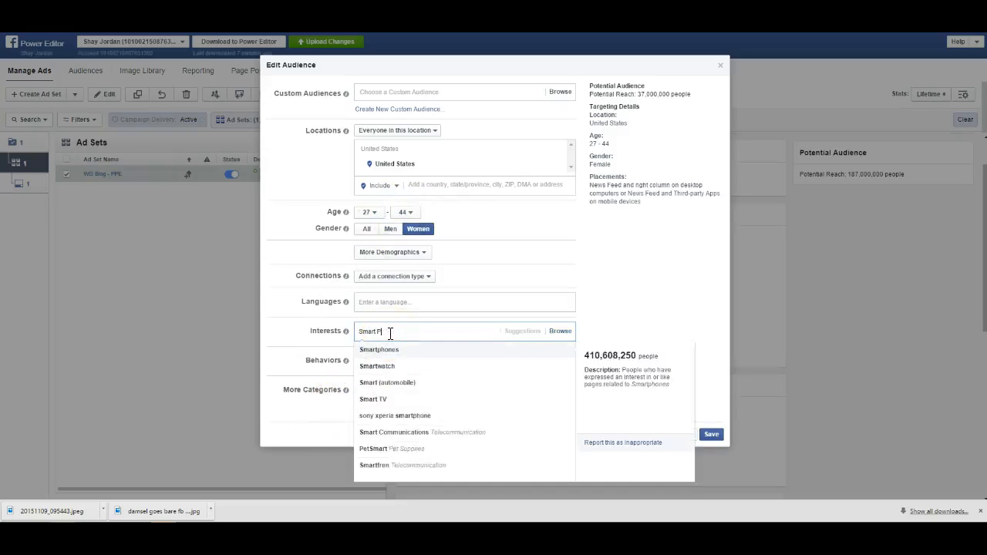
{"action": "type", "text": "asview"}
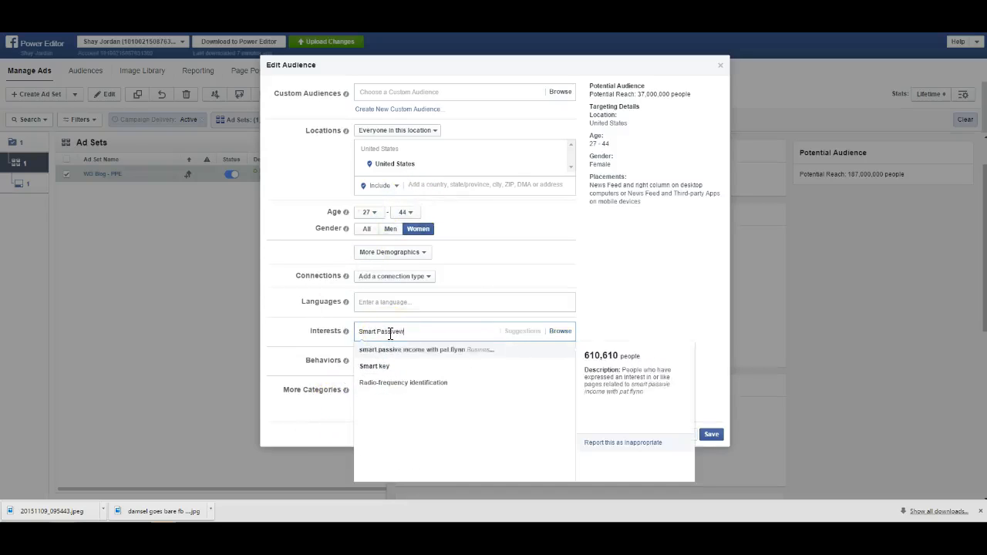
{"action": "key", "text": "BackSpace"}
{"action": "key", "text": "BackSpace"}
{"action": "key", "text": "BackSpace"}
{"action": "key", "text": "BackSpace"}
{"action": "type", "text": "ive"}
{"action": "left_click", "coordinate": [433, 351]}
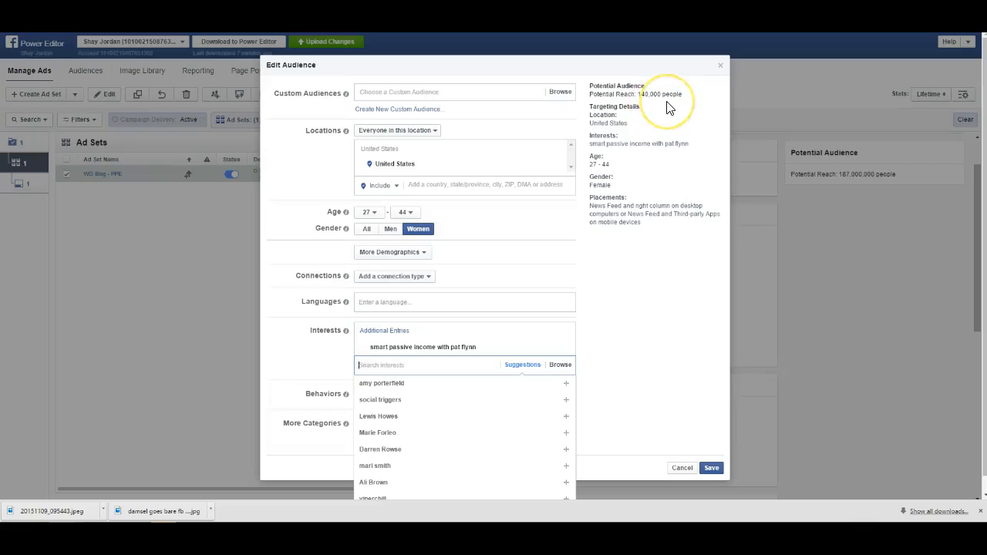
- Add Female Entrepreneur Association to the audience's interests and save the audience
{"action": "mouse_move", "coordinate": [368, 399]}
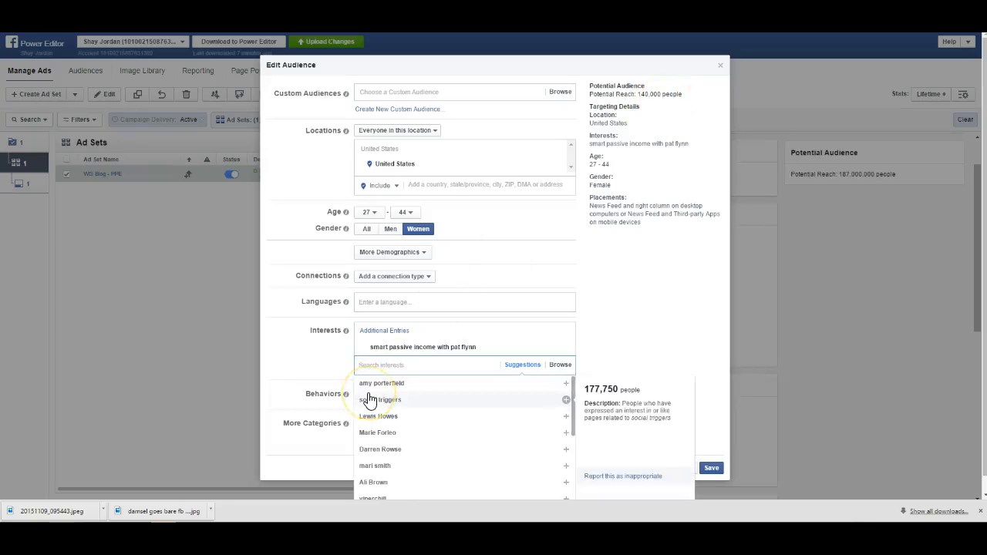
{"action": "type", "text": "female entre"}
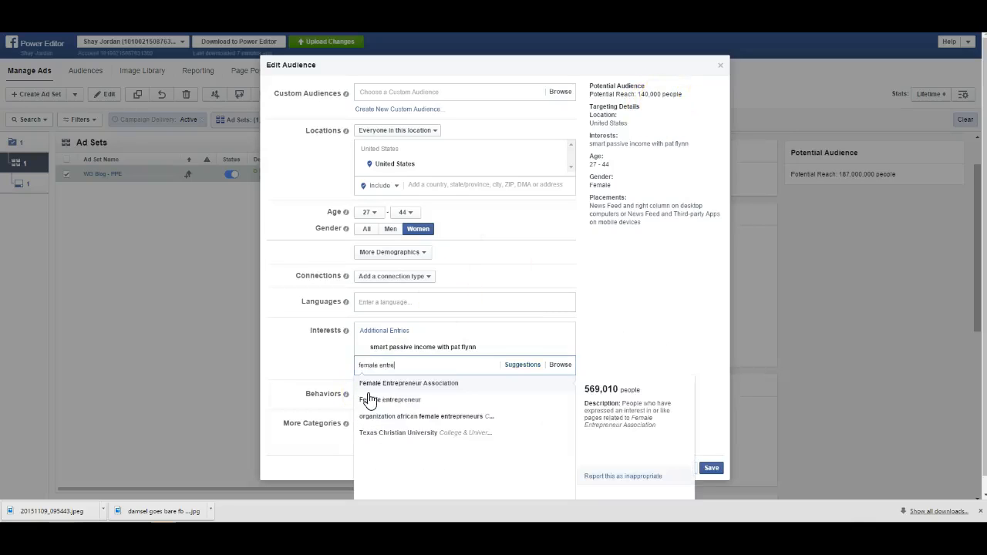
{"action": "left_click", "coordinate": [376, 385]}
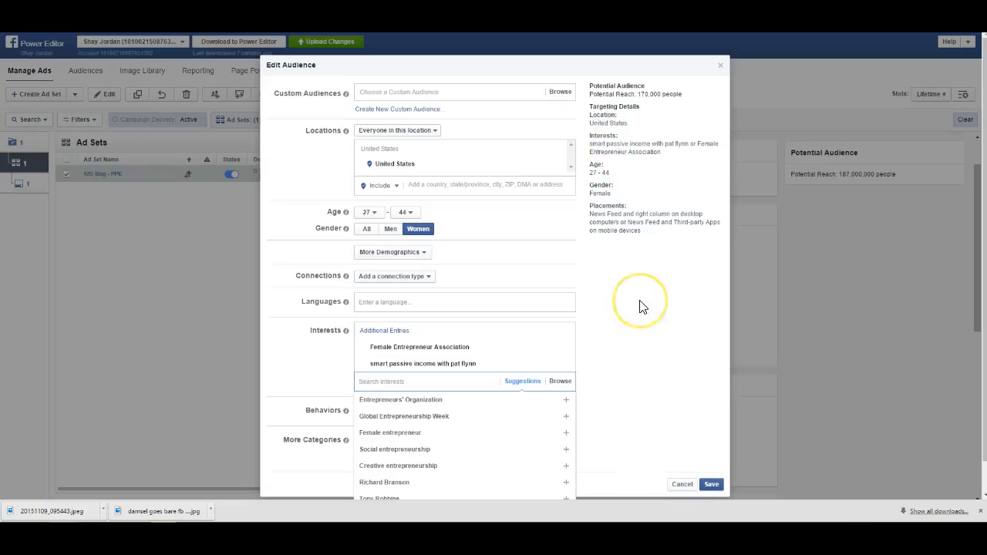
{"action": "left_click", "coordinate": [713, 485]}
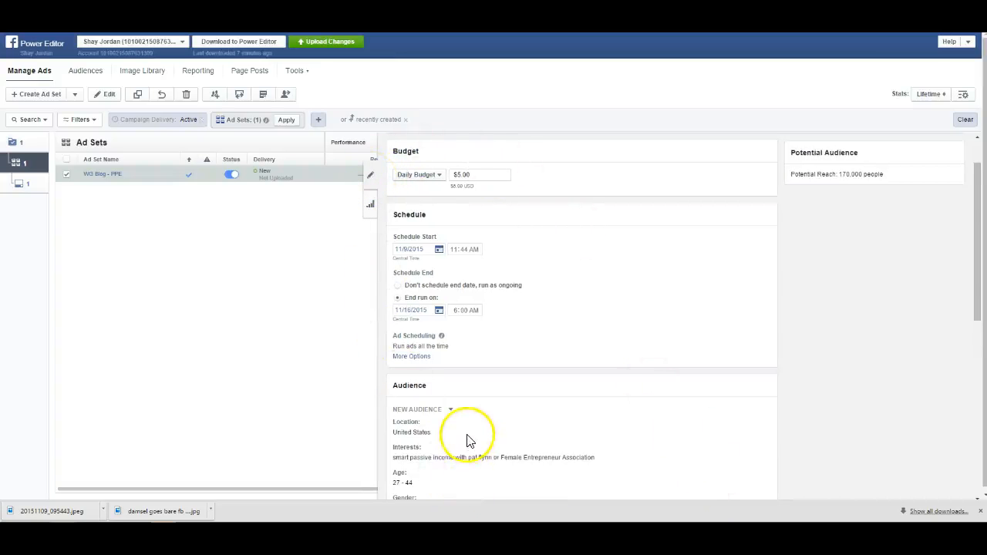
- Reopen the ad set's audience for editing, search the behaviors for "facebook" and clear the search
{"action": "scroll", "coordinate": [455, 436], "scroll_direction": "down", "scroll_amount": 2}
{"action": "left_click", "coordinate": [445, 420]}
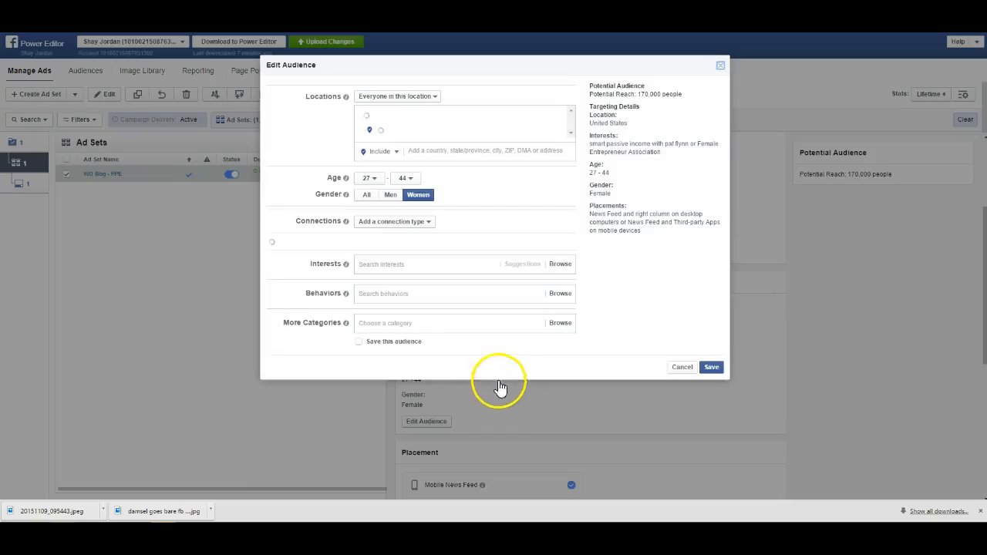
{"action": "mouse_move", "coordinate": [439, 347]}
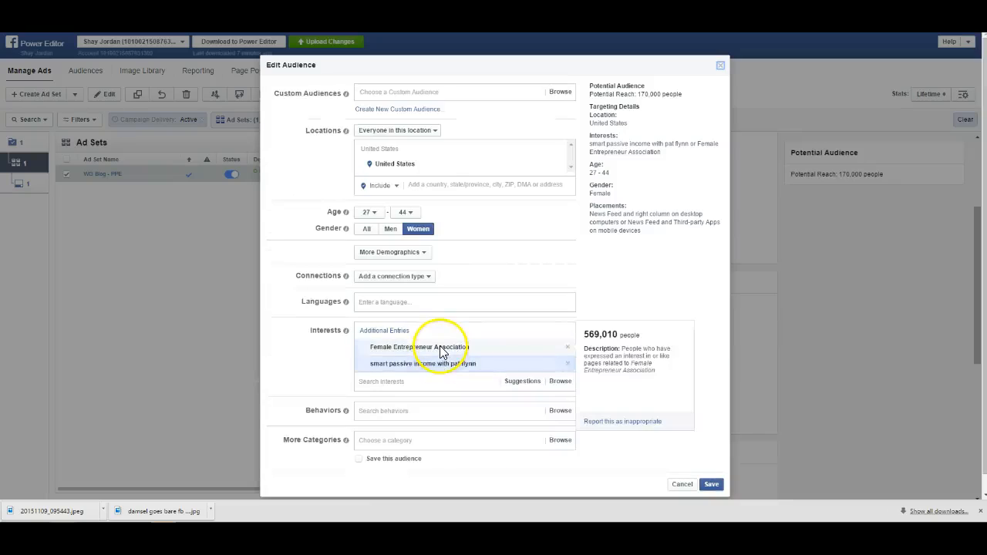
{"action": "left_click", "coordinate": [417, 409]}
{"action": "type", "text": "facebook"}
{"action": "left_click", "coordinate": [418, 436]}
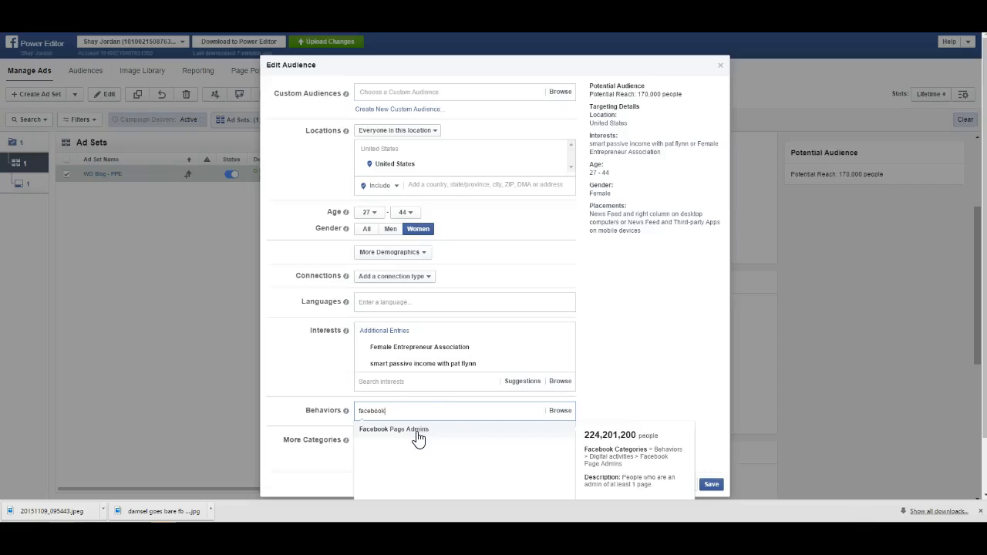
{"action": "left_click_drag", "start_coordinate": [410, 412], "coordinate": [348, 432]}
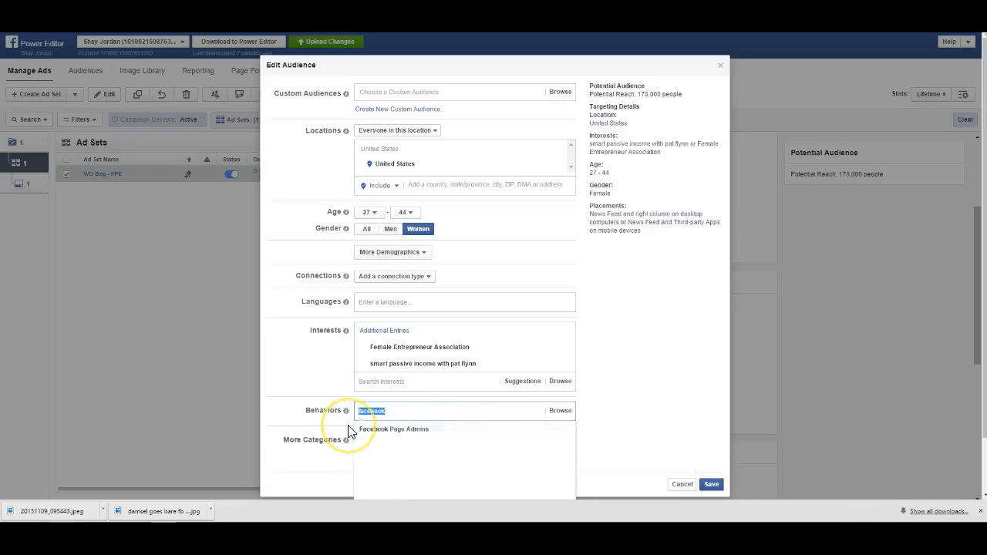
{"action": "key", "text": "BackSpace"}
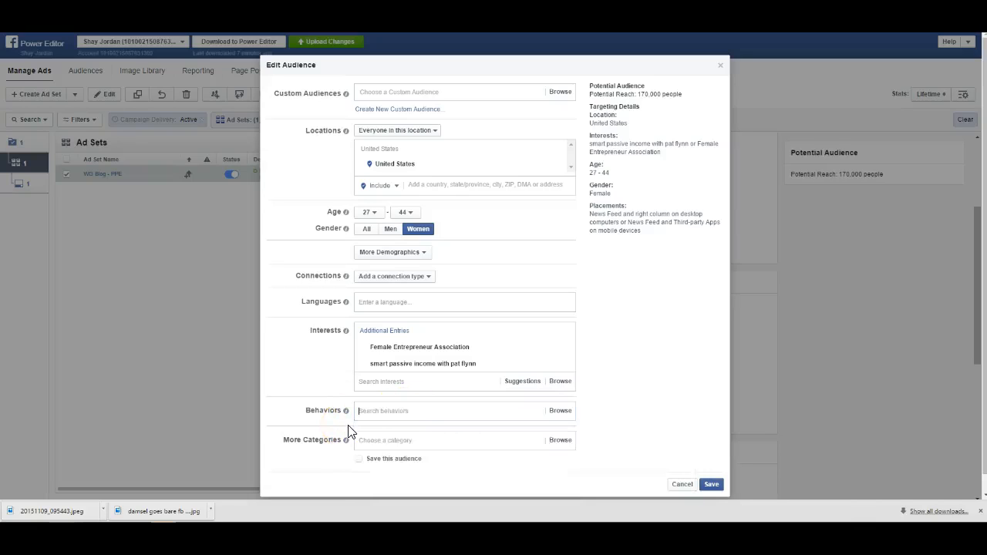
- Search the audience's behaviors for "luxury" and clear the search without adding any
{"action": "type", "text": "luxury"}
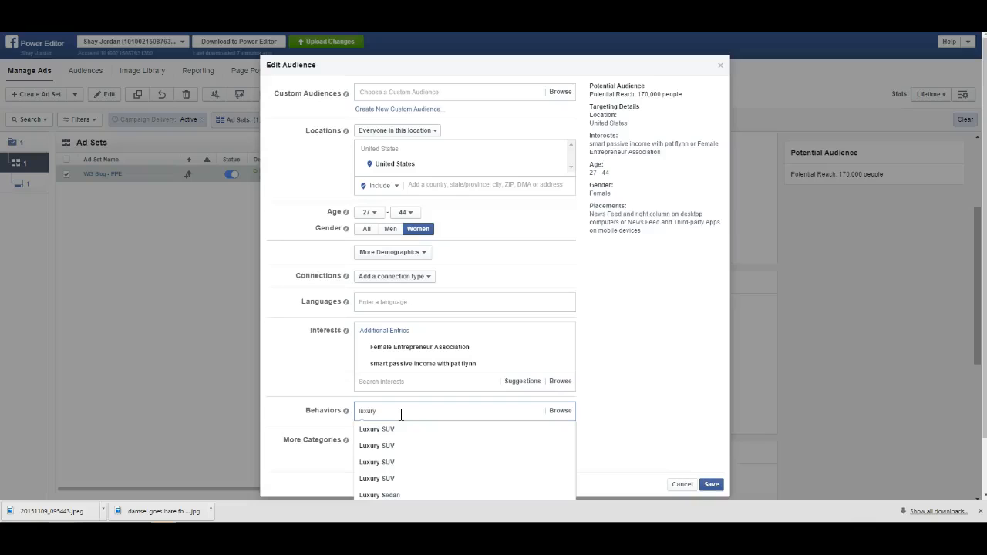
{"action": "key", "text": "BackSpace"}
{"action": "key", "text": "BackSpace"}
{"action": "key", "text": "BackSpace"}
{"action": "key", "text": "BackSpace"}
{"action": "key", "text": "BackSpace"}
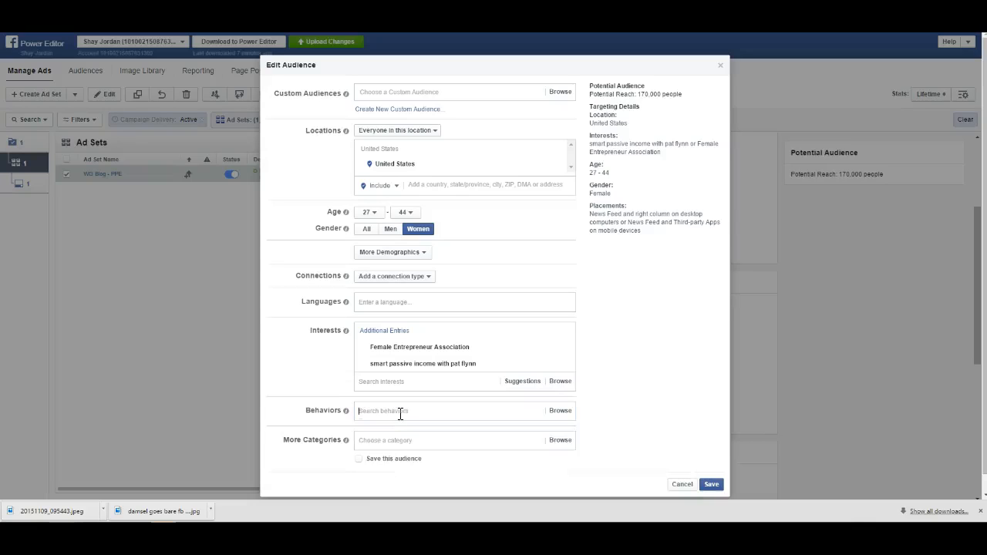
- Review the additional demographic categories, such as Work, Financial and Parents, without adding any, and save the audience
{"action": "left_click", "coordinate": [420, 254]}
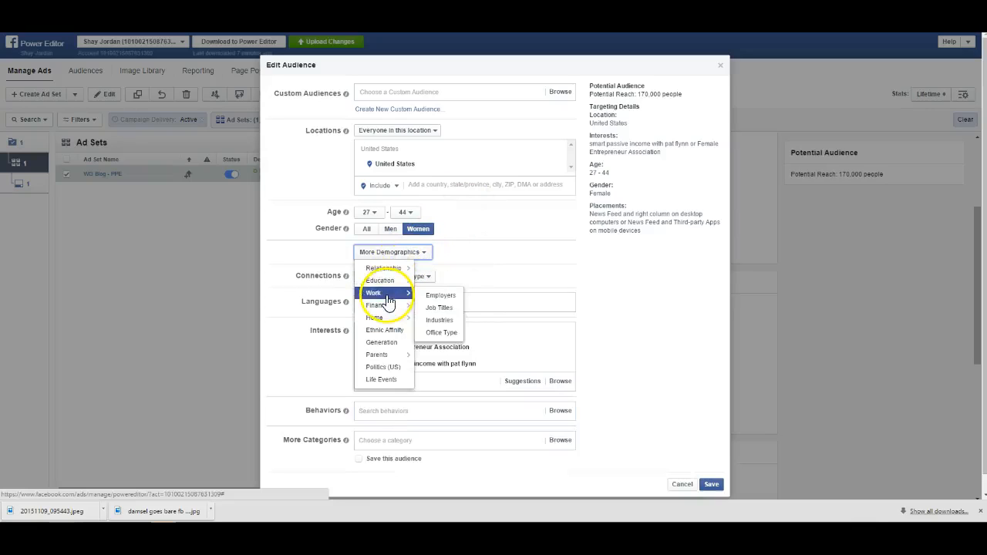
{"action": "mouse_move", "coordinate": [399, 272]}
{"action": "mouse_move", "coordinate": [399, 313]}
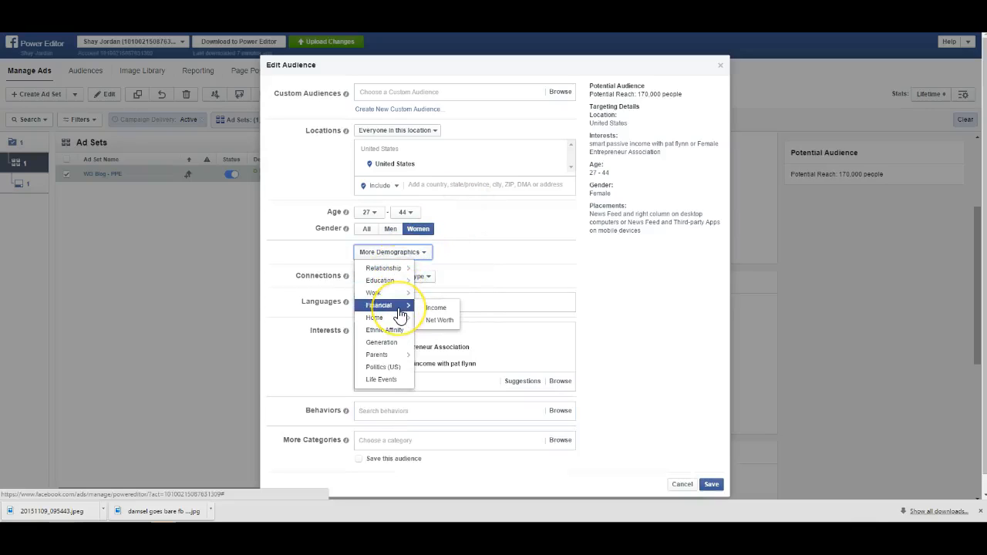
{"action": "left_click", "coordinate": [393, 356]}
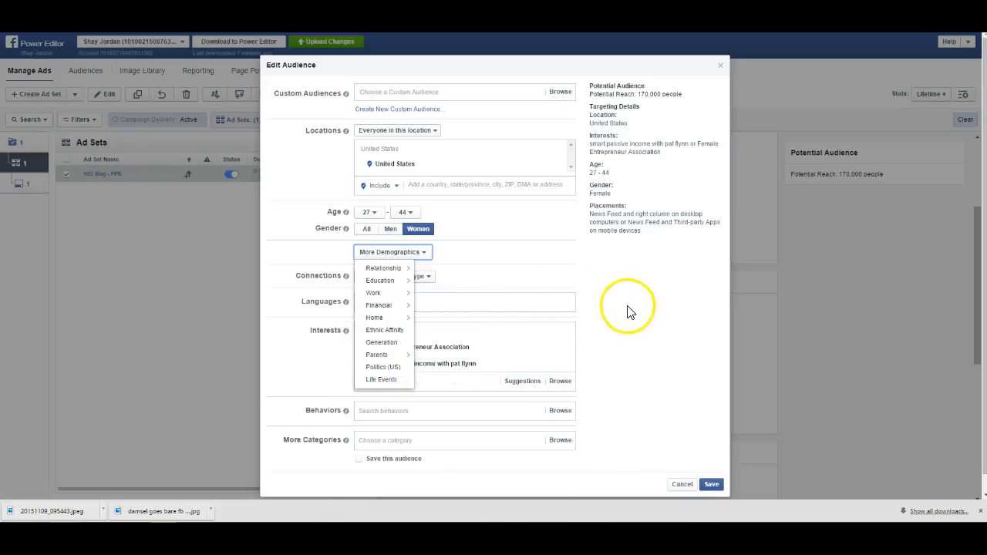
{"action": "left_click", "coordinate": [500, 259]}
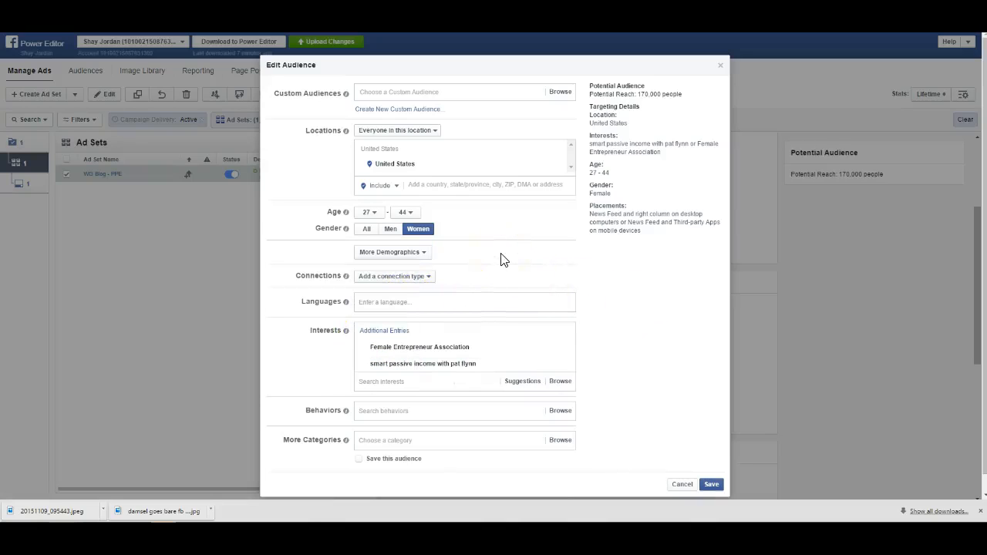
{"action": "left_click", "coordinate": [452, 348]}
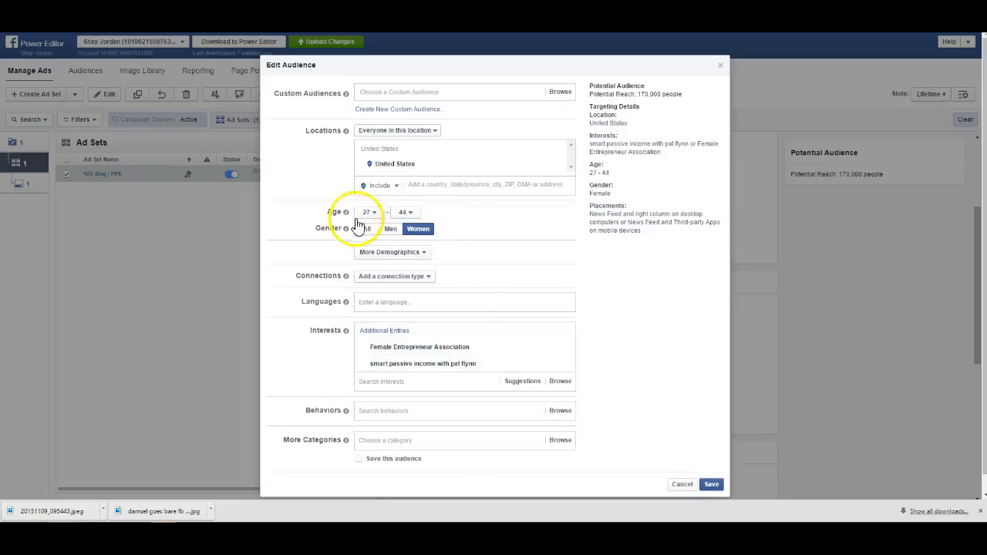
{"action": "left_click", "coordinate": [711, 484]}
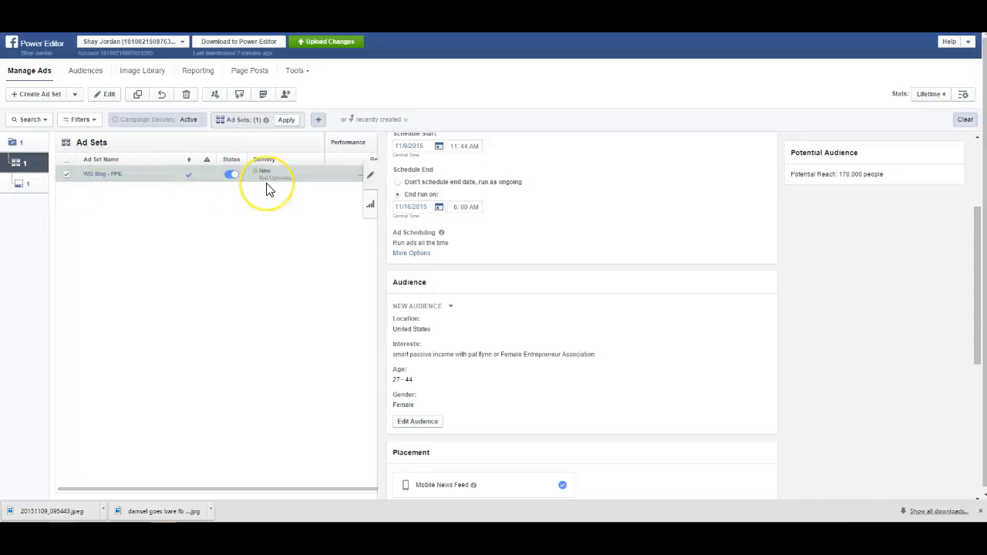
- Rename the ad set as "WG Blog - PPE - FEA/SPI"
{"action": "left_click", "coordinate": [158, 175]}
{"action": "left_click", "coordinate": [159, 175]}
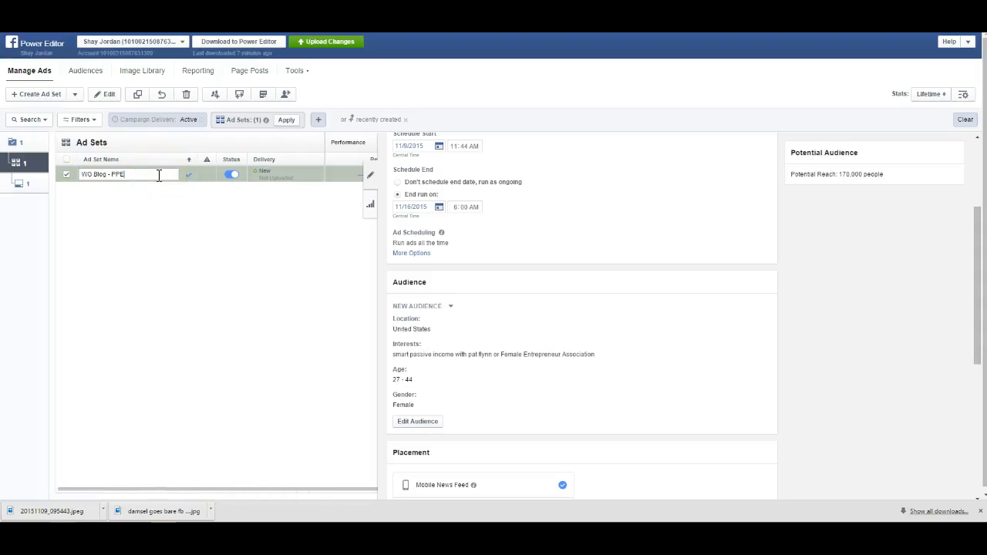
{"action": "type", "text": "- FEA/SPI"}
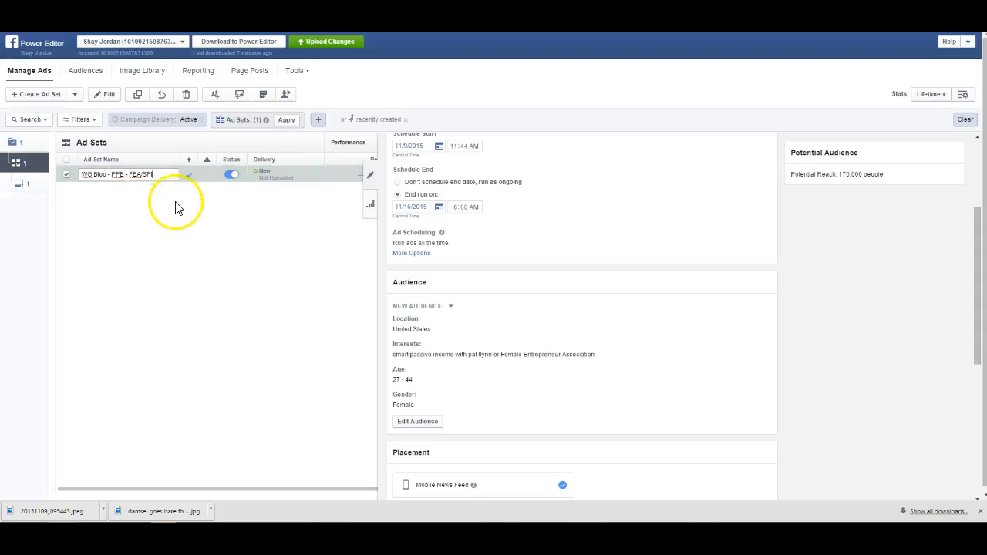
- Open the WG Blog 11-9-2015 ad and choose the account owner's own page as its Facebook Page
{"action": "left_click", "coordinate": [22, 185]}
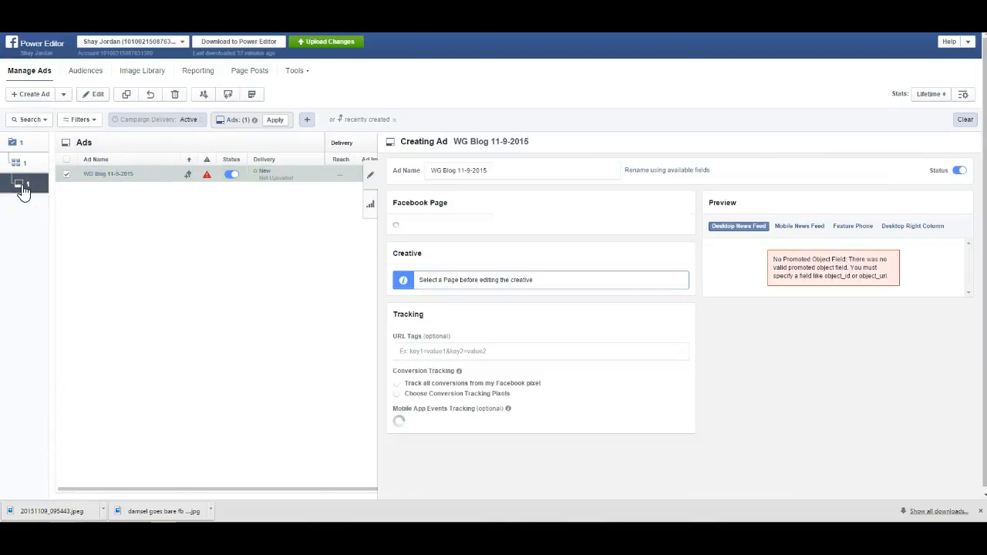
{"action": "left_click", "coordinate": [208, 177]}
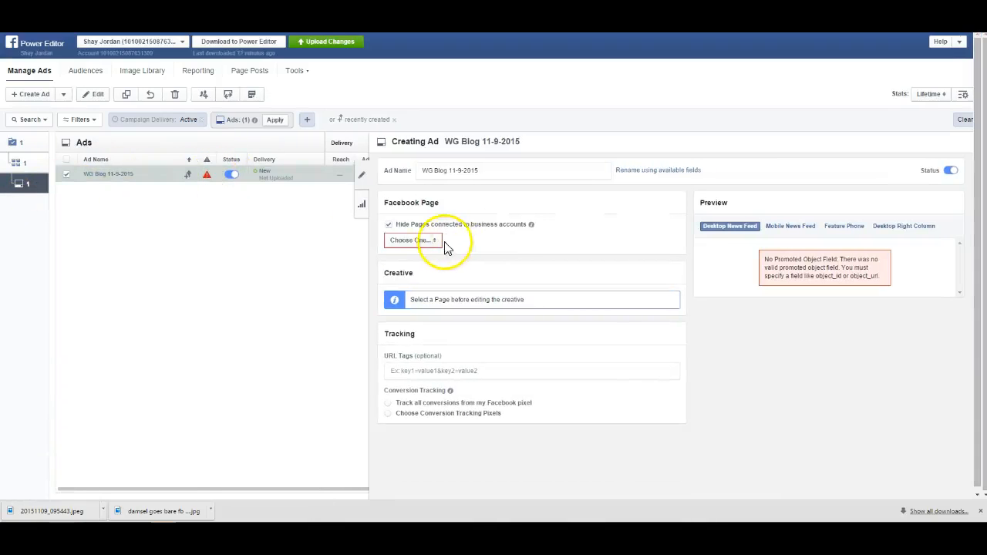
{"action": "left_click", "coordinate": [414, 240]}
{"action": "scroll", "coordinate": [470, 275], "scroll_direction": "down", "scroll_amount": 5}
{"action": "scroll", "coordinate": [470, 276], "scroll_direction": "down", "scroll_amount": 8}
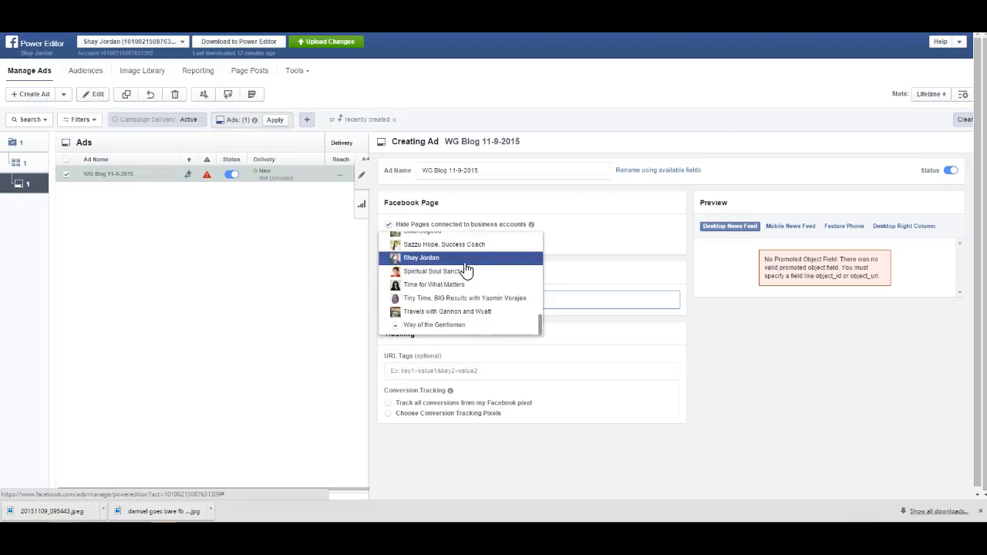
{"action": "left_click", "coordinate": [466, 259]}
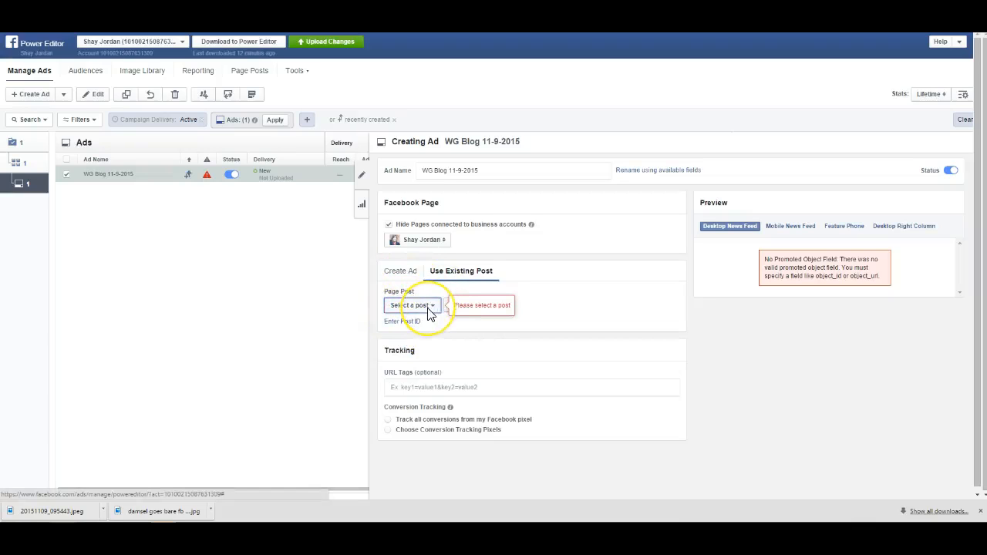
- Start a new unpublished page post for the ad instead of selecting an existing one
{"action": "left_click", "coordinate": [429, 309]}
{"action": "left_click", "coordinate": [543, 293]}
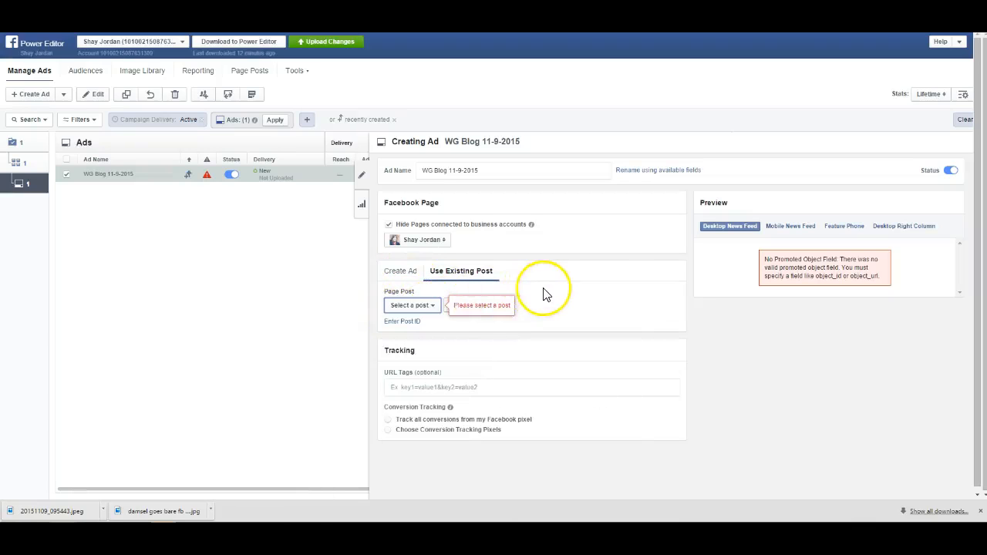
{"action": "left_click", "coordinate": [452, 306]}
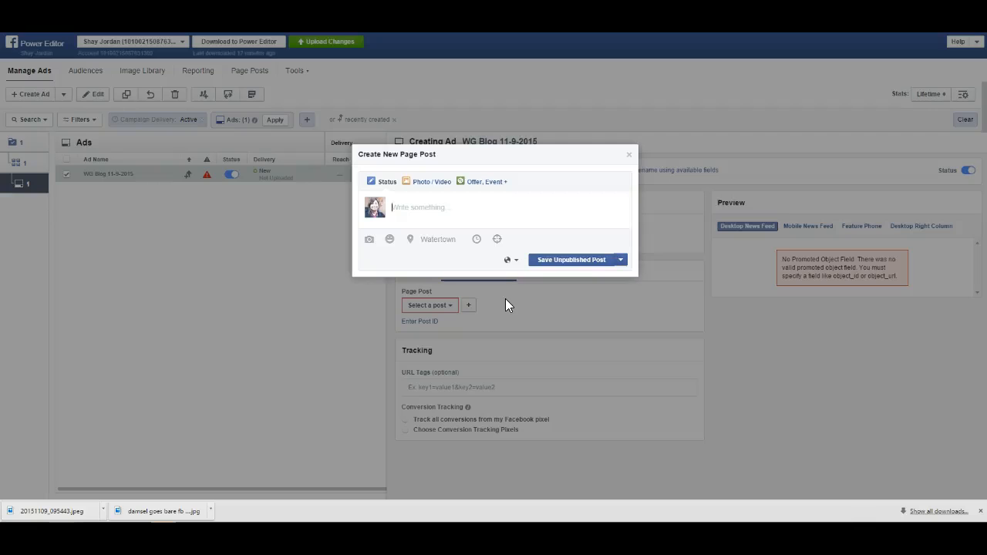
{"action": "left_click", "coordinate": [584, 259]}
- Begin the post with "Here's my weekly goals for 11-9-2015. I talk about my family life goals, personal goals & biz goals."
{"action": "left_click", "coordinate": [465, 221]}
{"action": "type", "text": "Here'"}
{"action": "type", "text": "talk about m"}
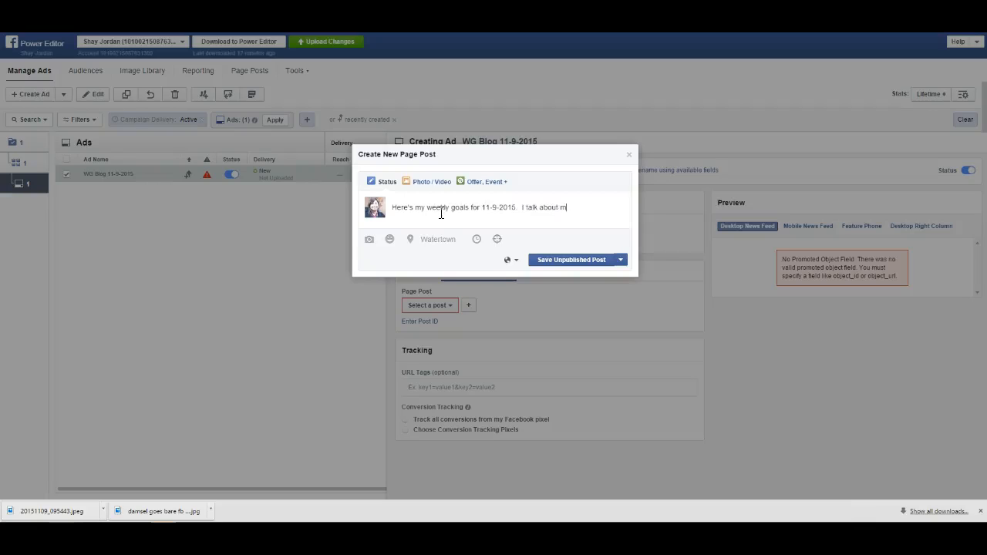
{"action": "type", "text": "y family life goasls, personal goals."}
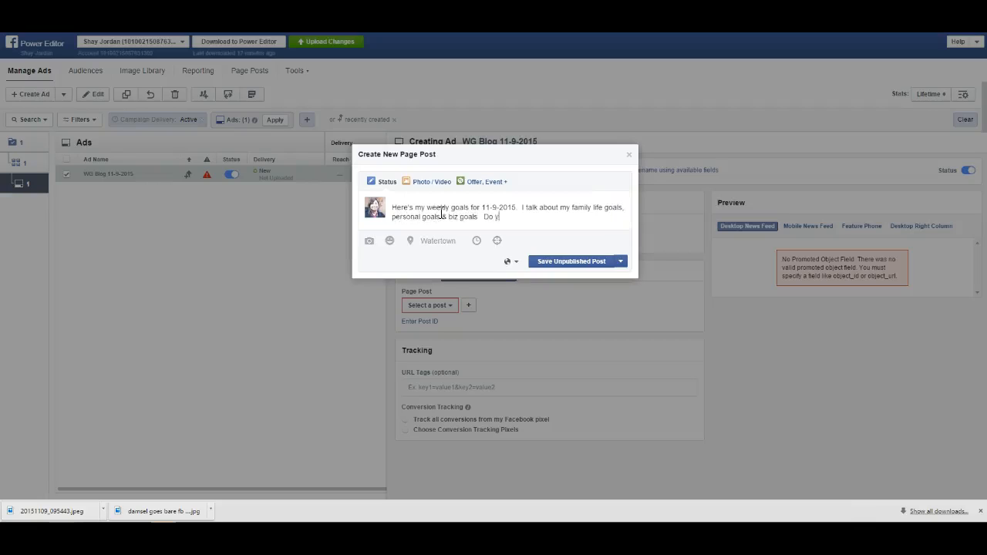
{"action": "type", "text": "weekly goal"}
{"action": "type", "text": "s? How do you mo"}
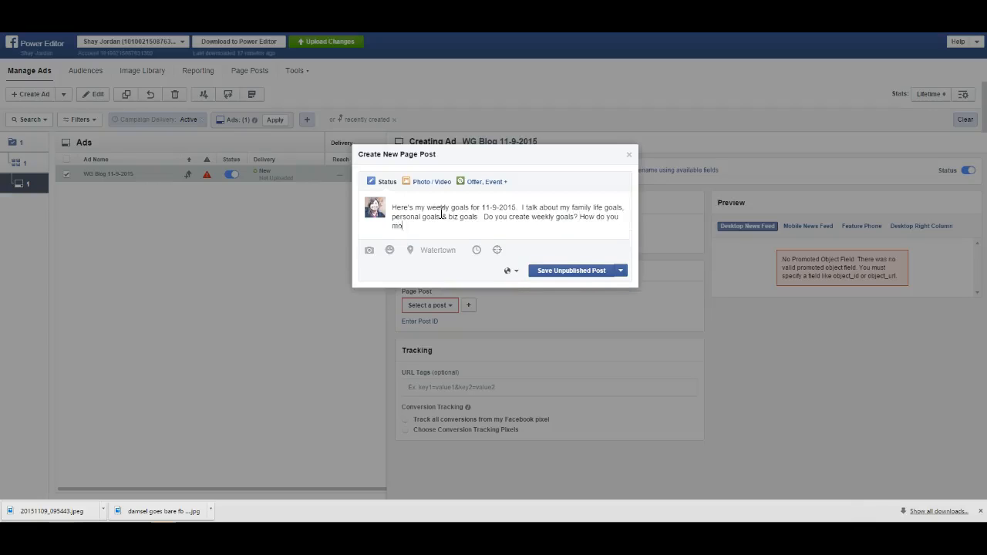
{"action": "type", "text": "nitor and track them?"}
{"action": "key", "text": "Return"}
{"action": "key", "text": "Return"}
{"action": "type", "text": "http://www.shaynjordan.com/weekly-goals-finally-getting-back-on-the-horse/"}
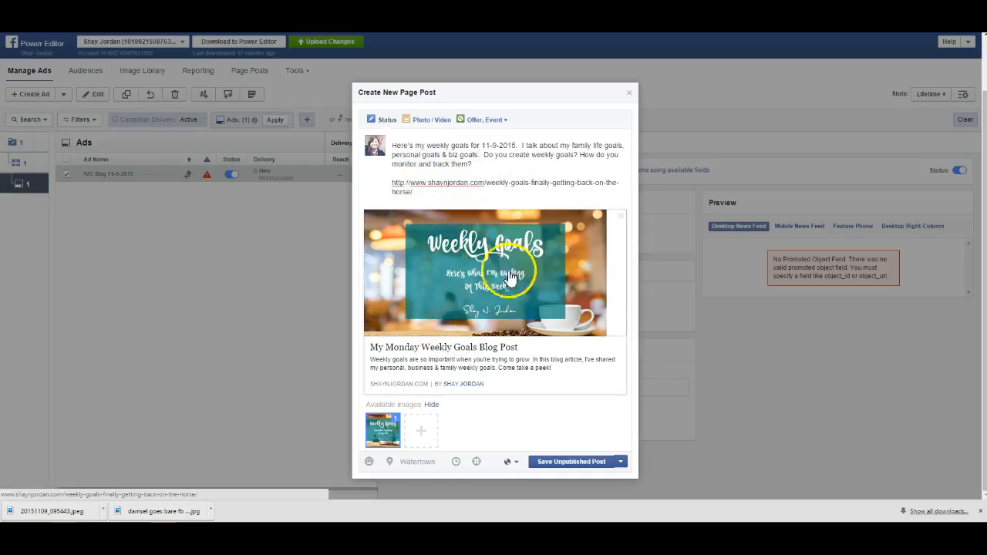
- Replace the link preview image with the uploaded Weekly Goals Template image and save the unpublished post
{"action": "left_click", "coordinate": [421, 434]}
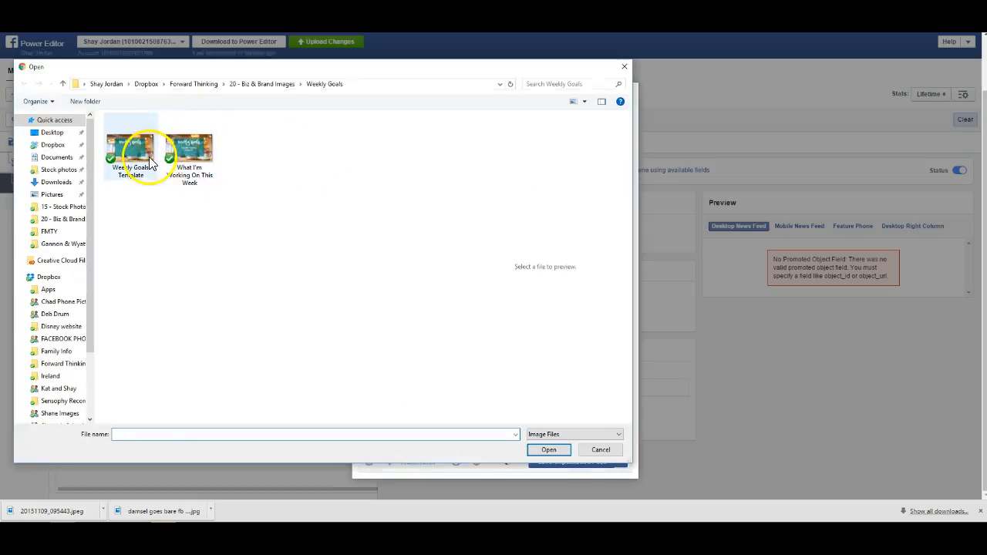
{"action": "left_click", "coordinate": [136, 158]}
{"action": "left_click", "coordinate": [548, 450]}
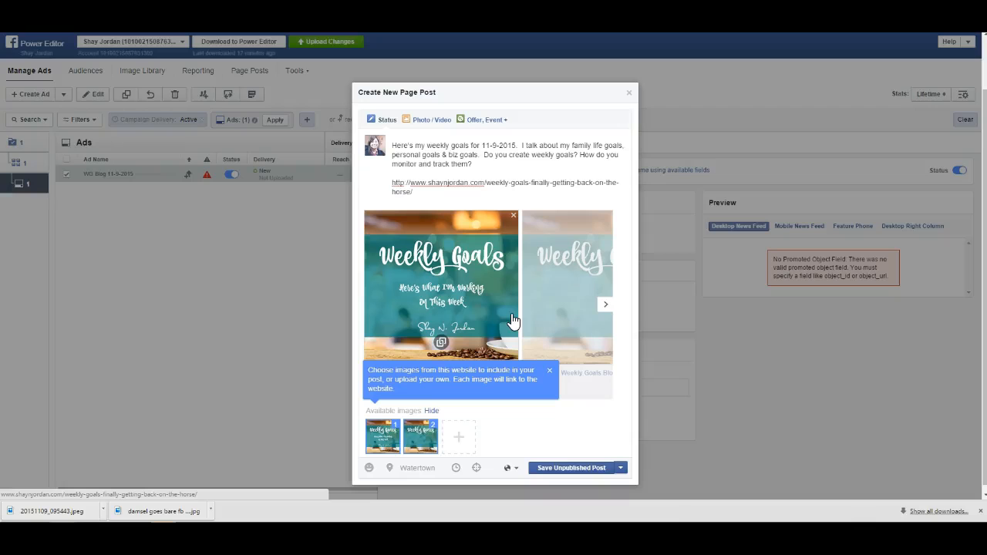
{"action": "left_click", "coordinate": [382, 435]}
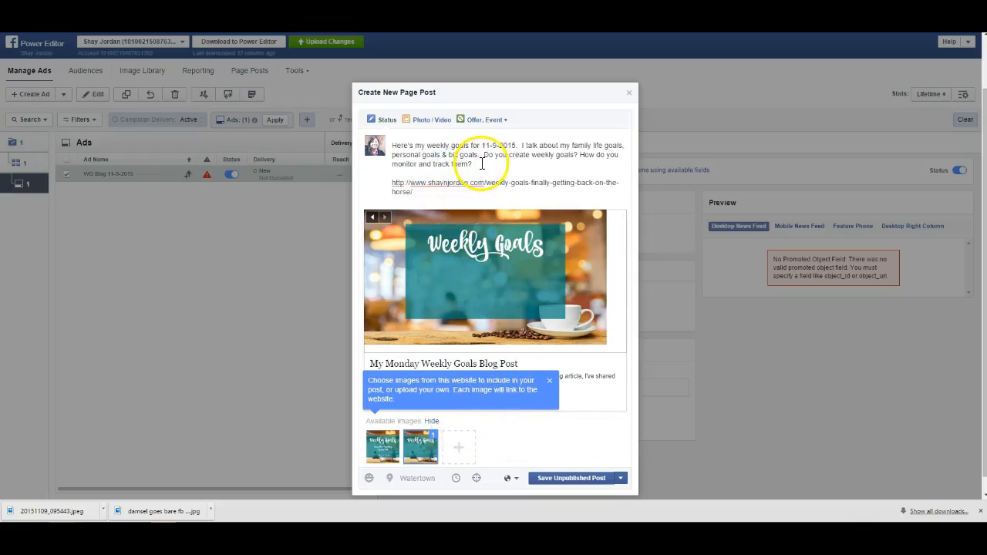
{"action": "left_click", "coordinate": [579, 481]}
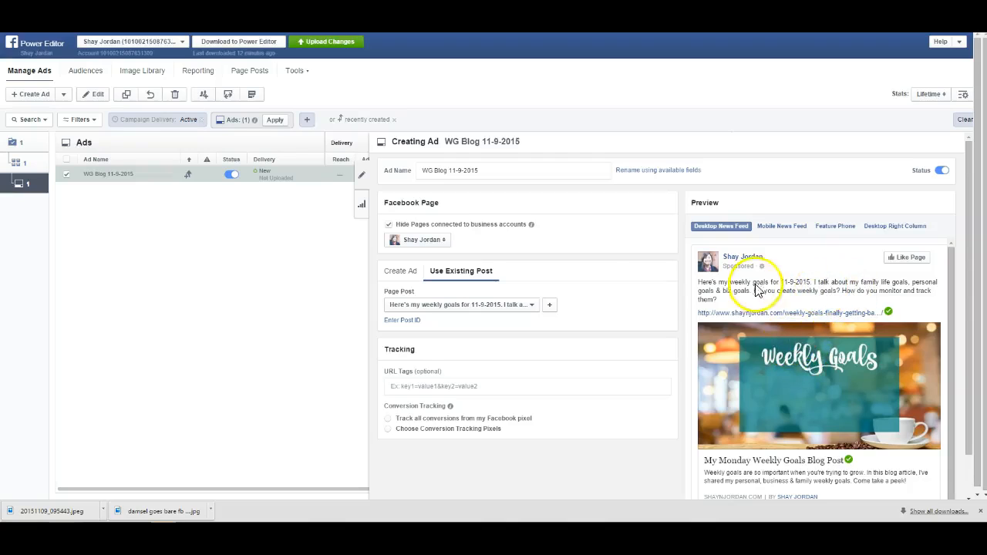
- Duplicate the WG Blog - PPE - FEA/SPI ad set, keeping it in the same campaign
{"action": "left_click", "coordinate": [364, 179]}
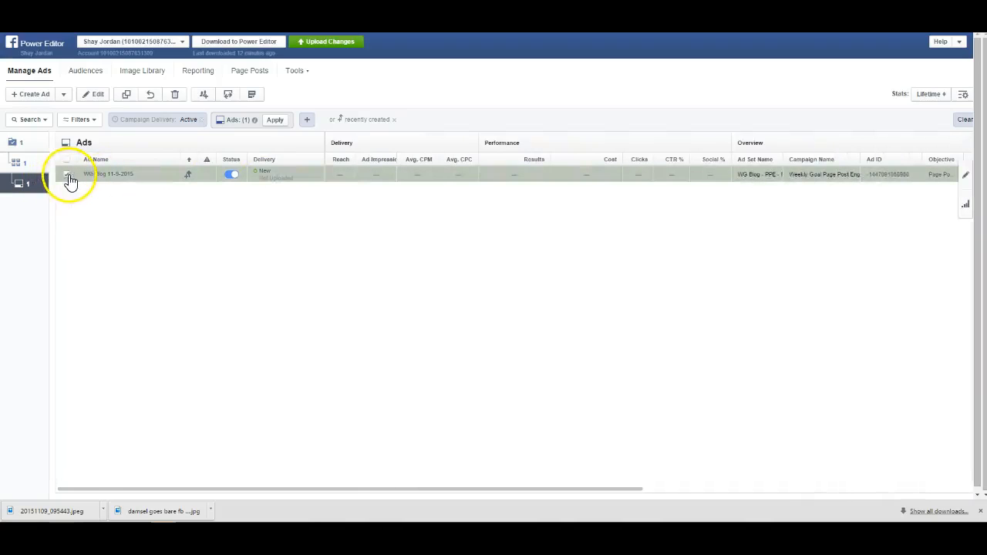
{"action": "left_click", "coordinate": [66, 175]}
{"action": "left_click", "coordinate": [28, 165]}
{"action": "left_click", "coordinate": [142, 175]}
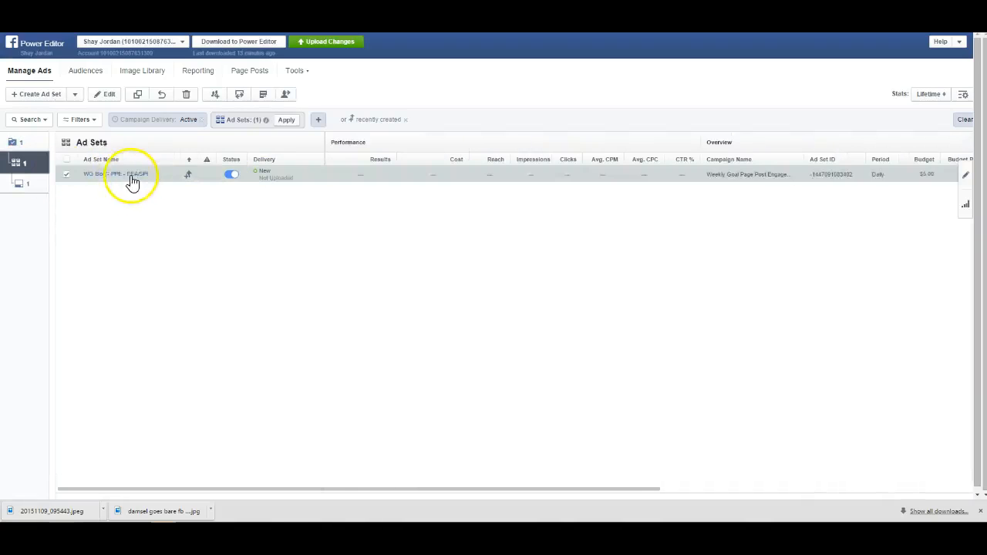
{"action": "left_click", "coordinate": [139, 97]}
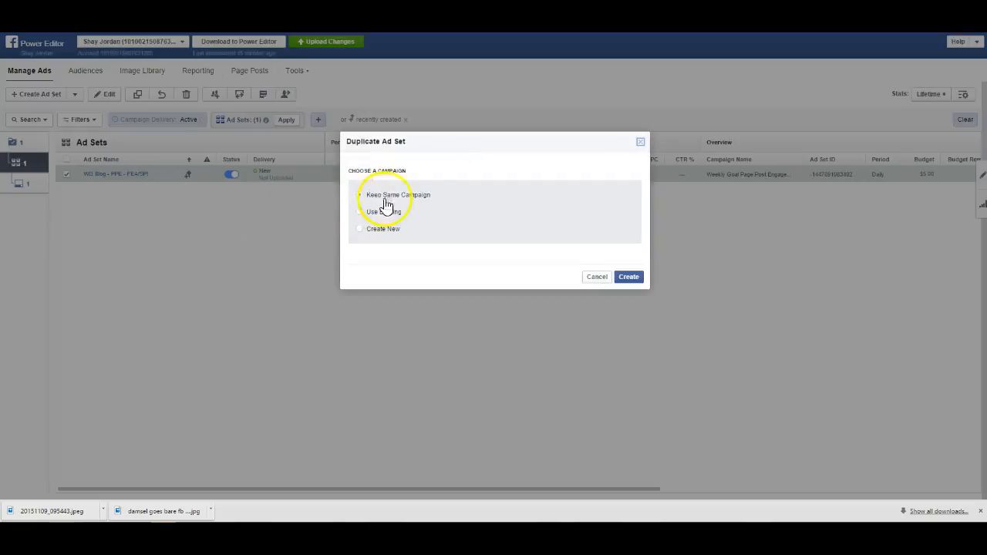
{"action": "left_click", "coordinate": [637, 281]}
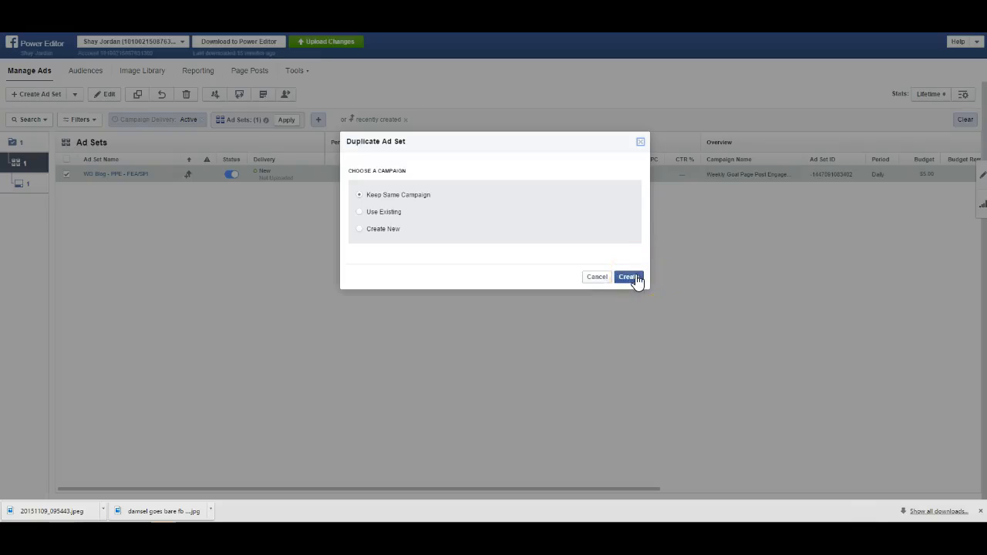
{"action": "left_click", "coordinate": [634, 277]}
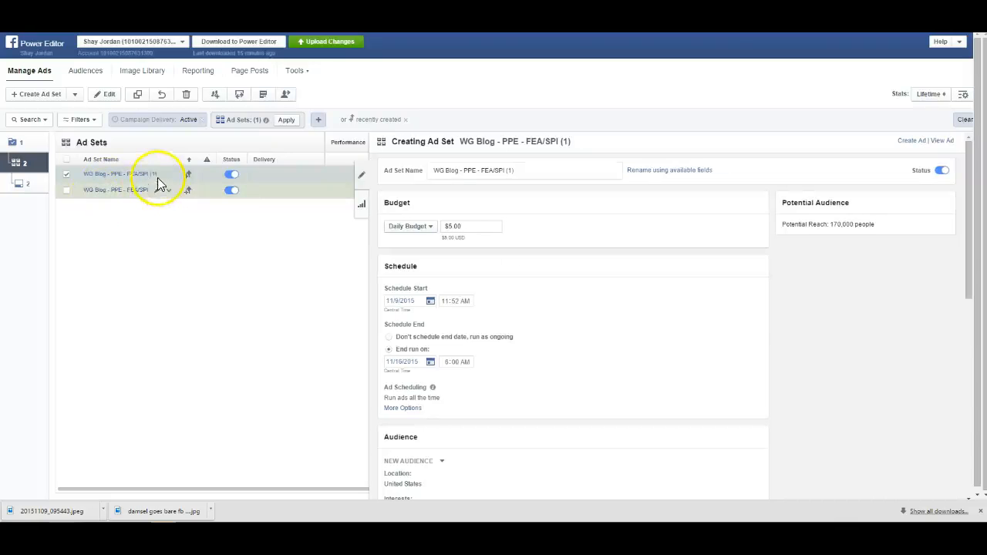
- Shorten the duplicated ad set's name to "WG Blog - PPE -", removing the audience suffix
{"action": "left_click", "coordinate": [153, 175]}
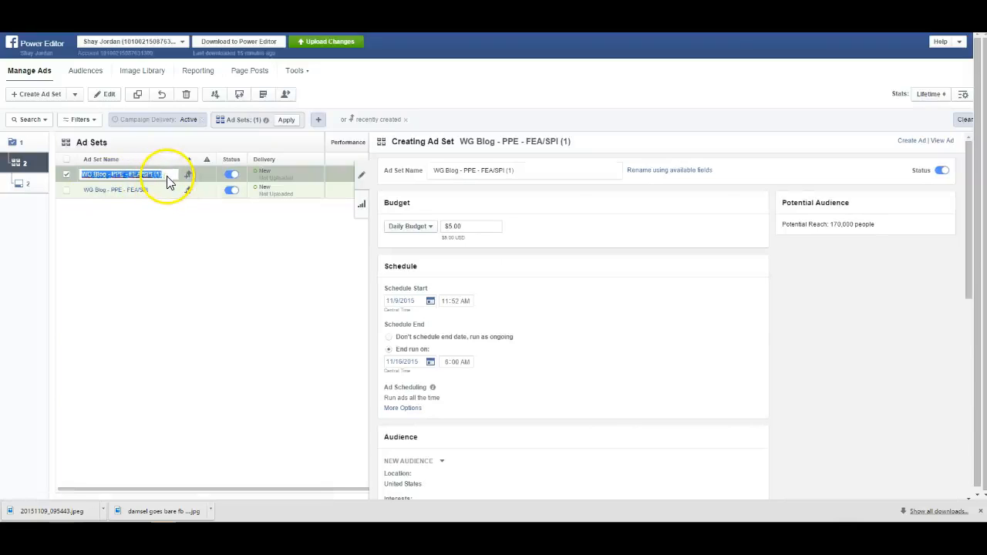
{"action": "left_click", "coordinate": [168, 176]}
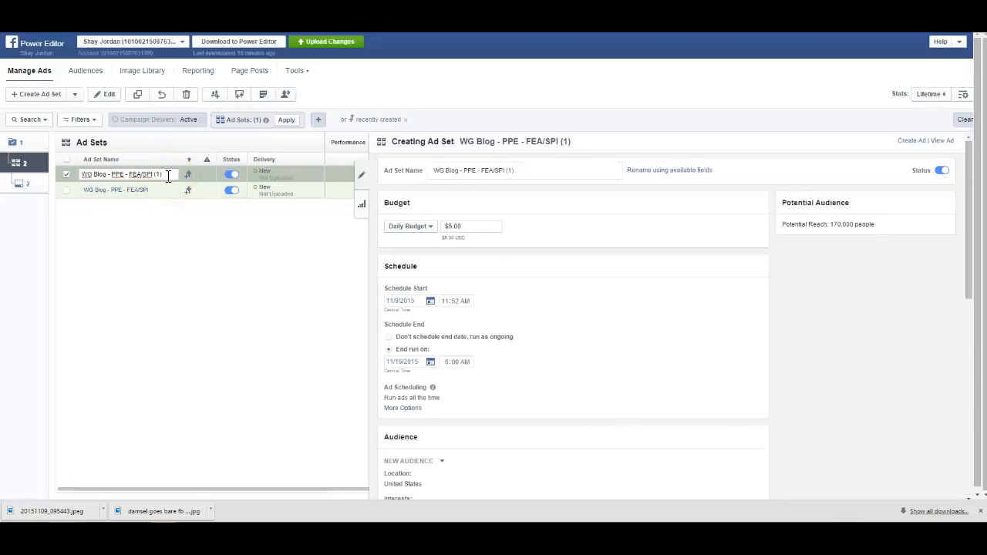
{"action": "key", "text": "BackSpace"}
{"action": "key", "text": "BackSpace"}
{"action": "key", "text": "BackSpace"}
{"action": "key", "text": "BackSpace"}
{"action": "key", "text": "BackSpace"}
{"action": "key", "text": "BackSpace"}
{"action": "key", "text": "BackSpace"}
{"action": "key", "text": "BackSpace"}
{"action": "key", "text": "BackSpace"}
{"action": "key", "text": "BackSpace"}
{"action": "key", "text": "BackSpace"}
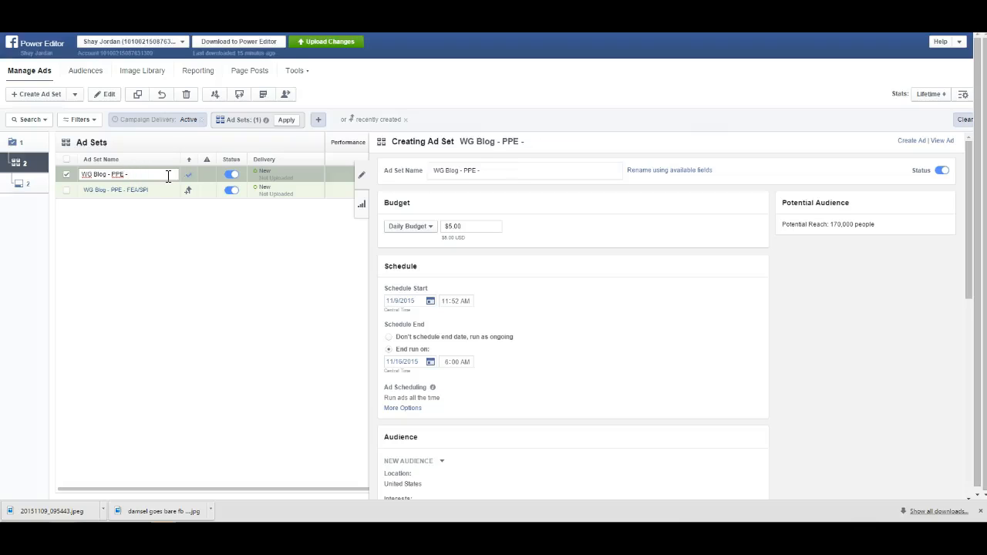
{"action": "left_click", "coordinate": [277, 17]}
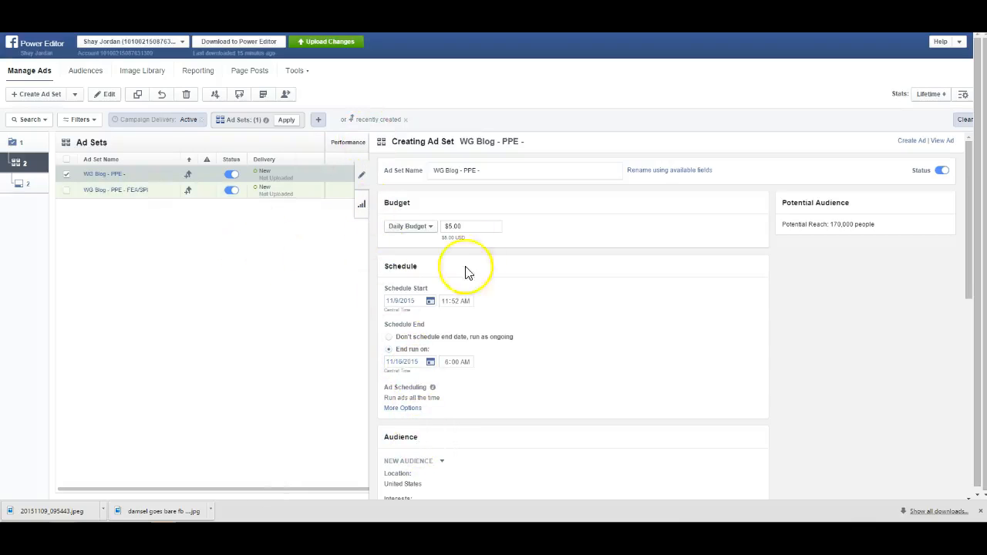
- Edit the duplicated ad set's audience and remove the Female Entrepreneur Association and smart passive income with pat flynn interests
{"action": "mouse_move", "coordinate": [433, 387]}
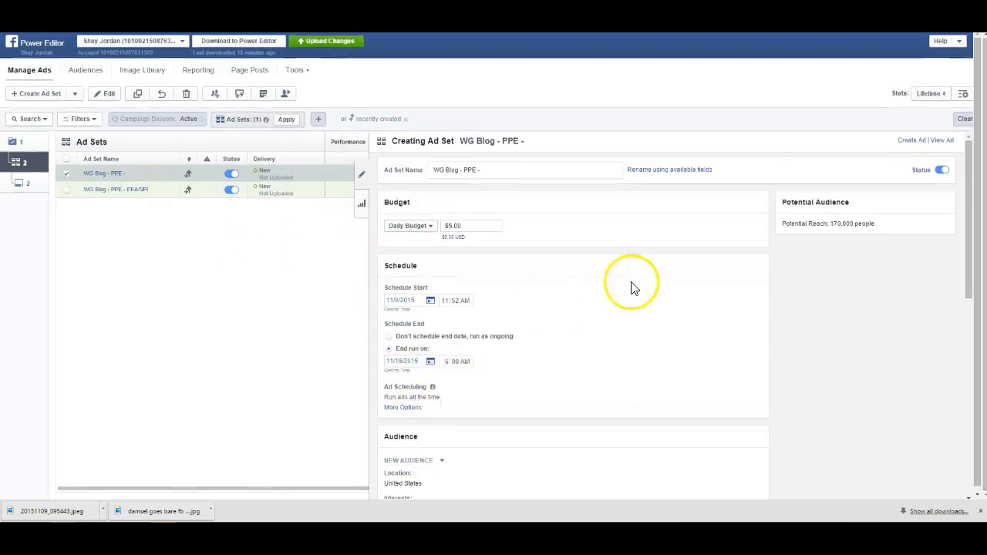
{"action": "scroll", "coordinate": [602, 309], "scroll_direction": "down", "scroll_amount": 2}
{"action": "scroll", "coordinate": [409, 417], "scroll_direction": "down", "scroll_amount": 1}
{"action": "left_click", "coordinate": [407, 424]}
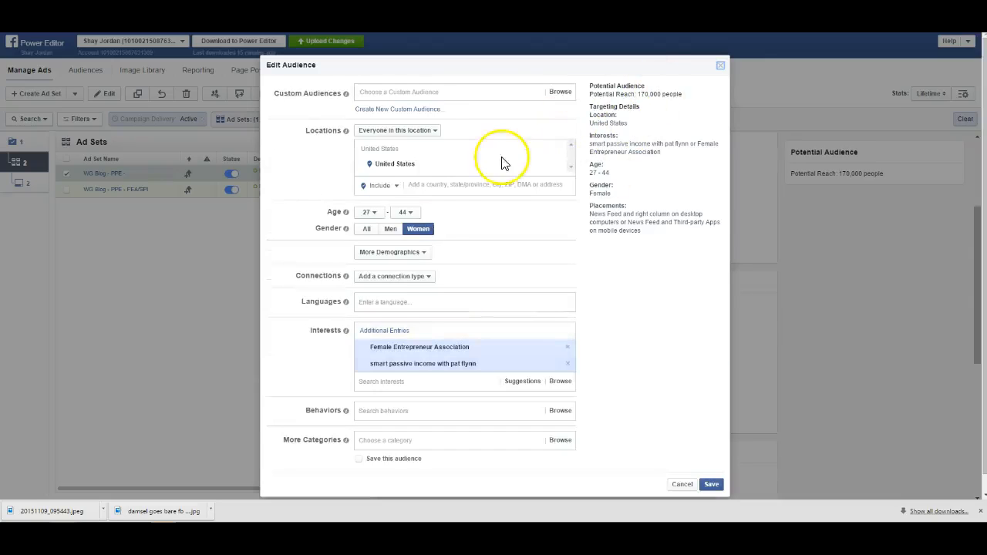
{"action": "left_click", "coordinate": [568, 363]}
{"action": "left_click", "coordinate": [567, 349]}
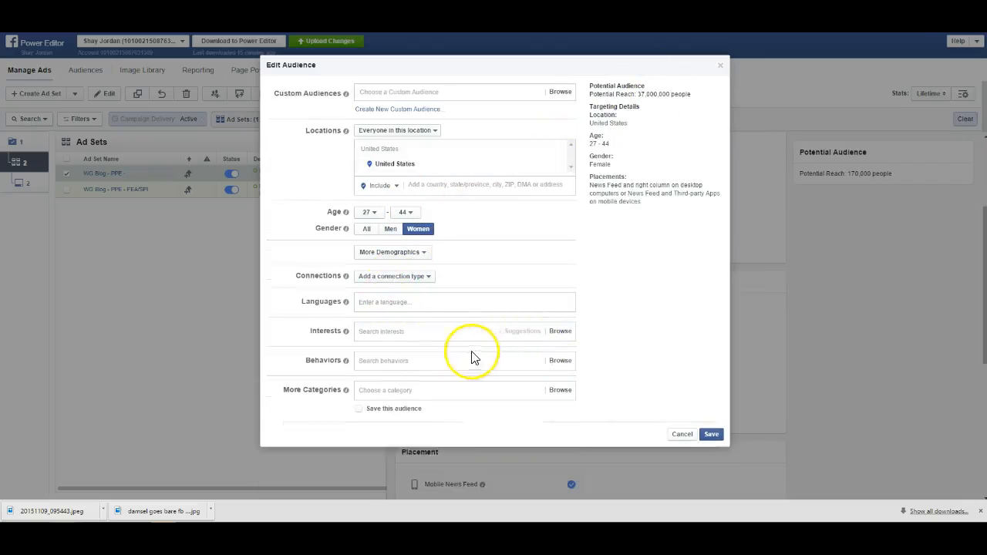
- Try the author Michael S. Hyatt as an interest for the duplicated ad set's audience and remove it again
{"action": "left_click", "coordinate": [407, 330]}
{"action": "type", "text": "Michae"}
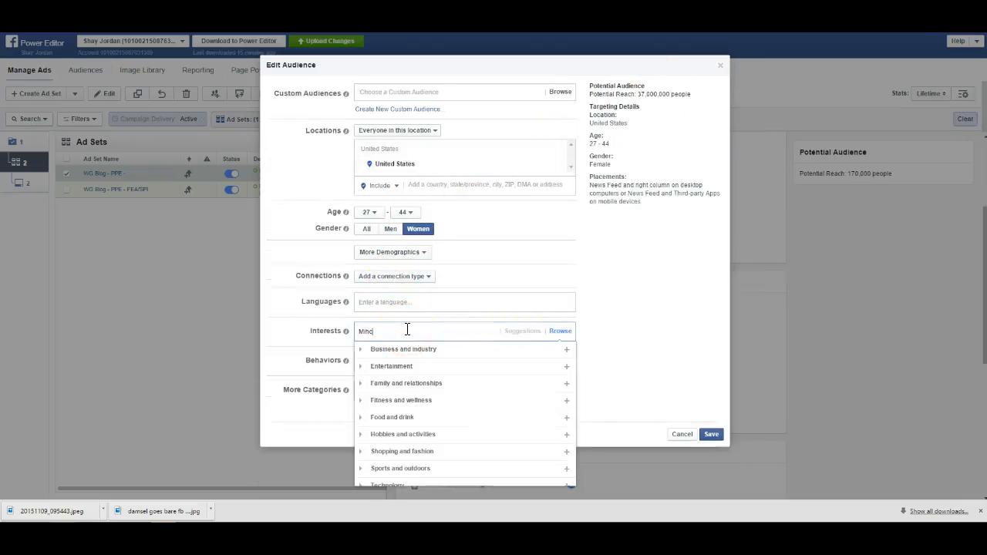
{"action": "type", "text": "l Hyatt"}
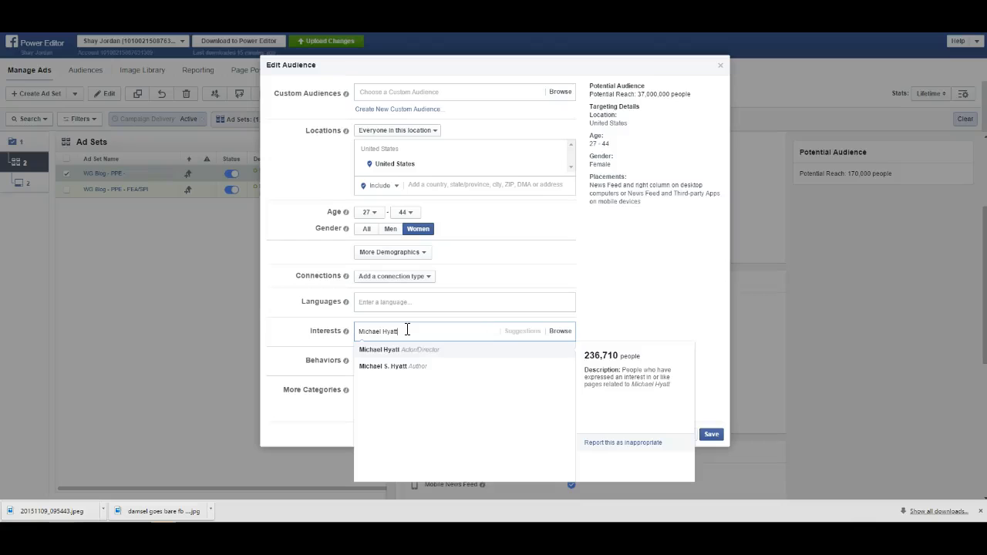
{"action": "left_click", "coordinate": [439, 366]}
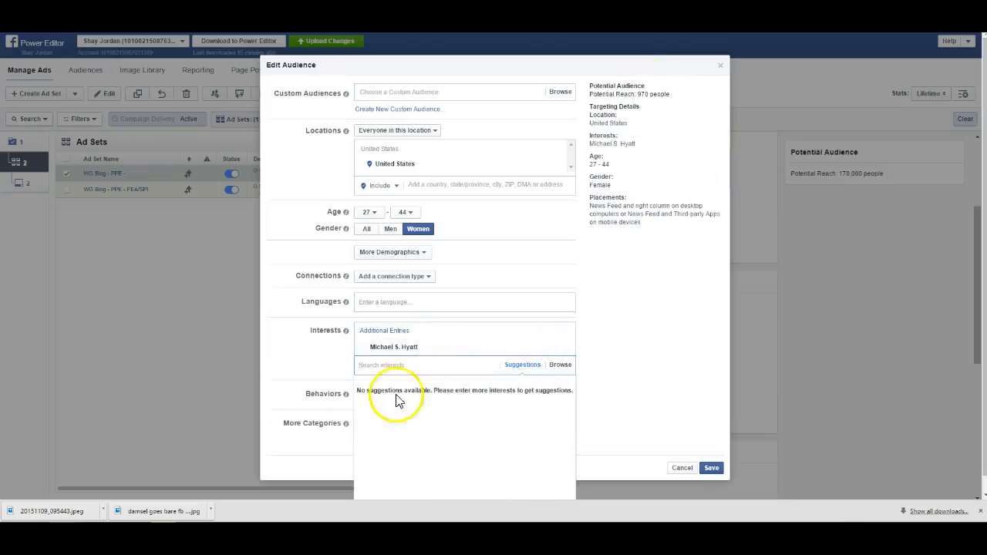
{"action": "mouse_move", "coordinate": [441, 351]}
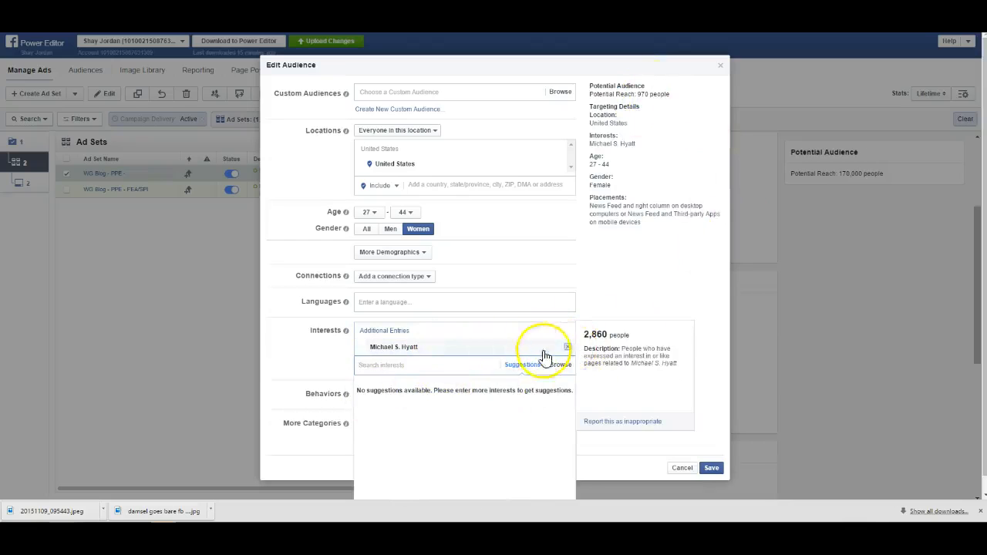
{"action": "left_click", "coordinate": [569, 349]}
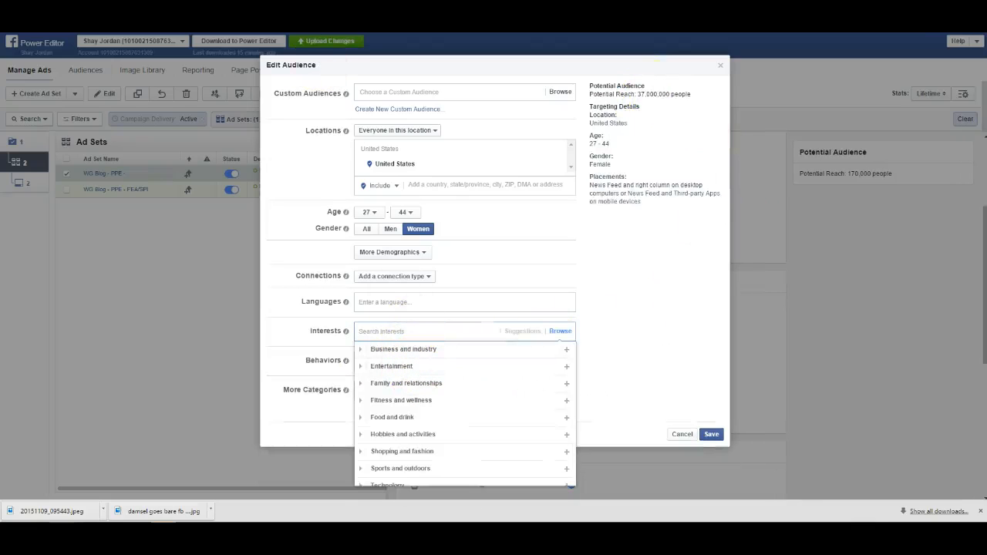
- Consult the FB Pages To Target spreadsheet and add amy porterfield and the suggested social triggers as audience interests
{"action": "left_click", "coordinate": [354, 23]}
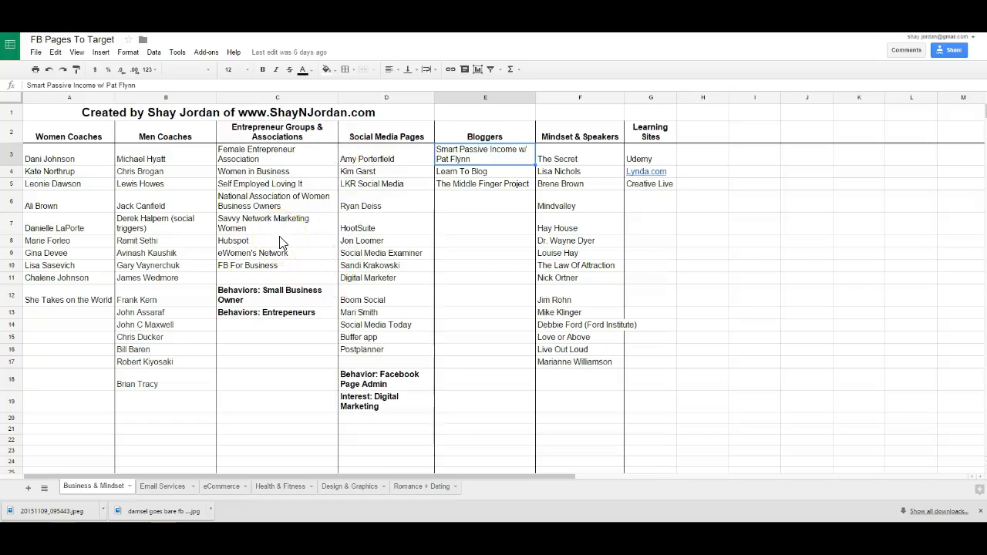
{"action": "left_click", "coordinate": [89, 282]}
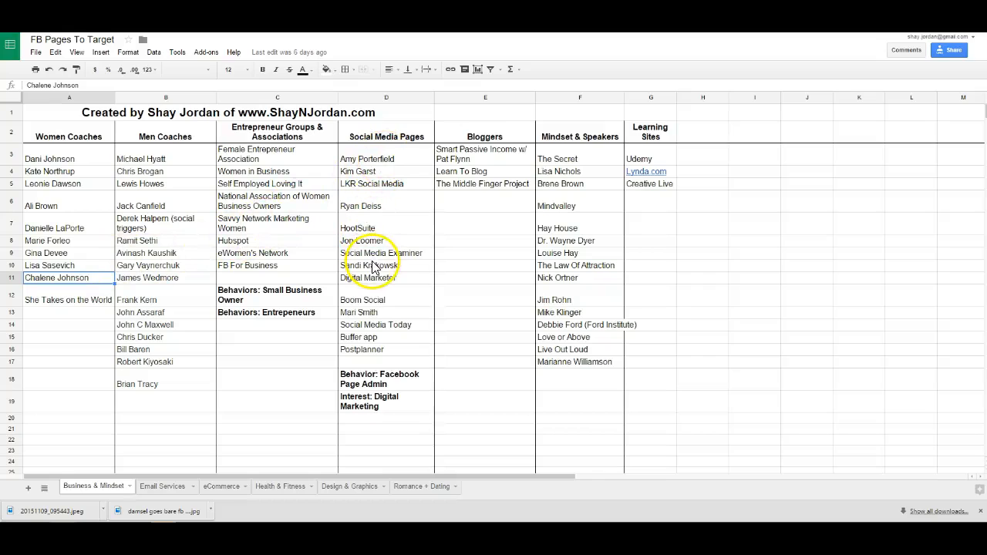
{"action": "left_click", "coordinate": [381, 160]}
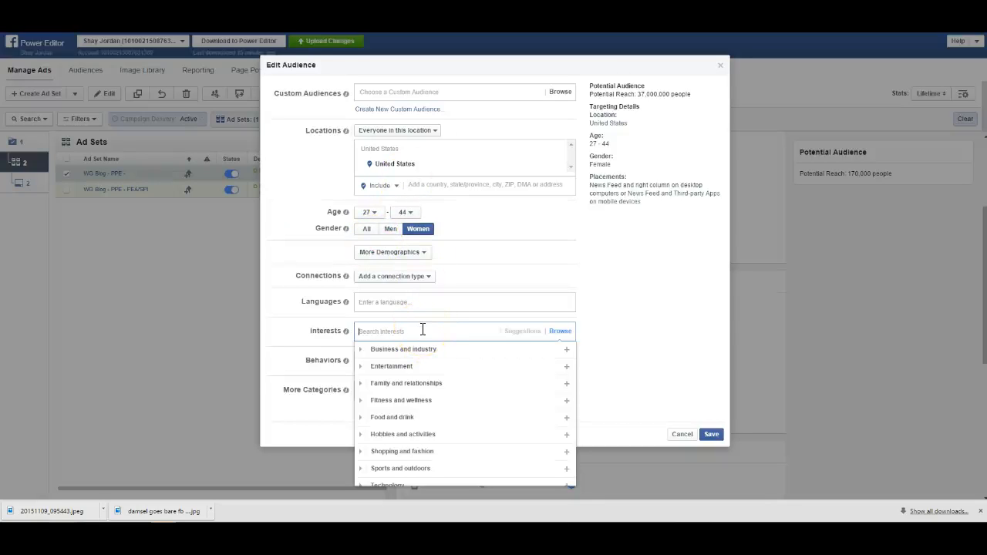
{"action": "type", "text": "Amy Port"}
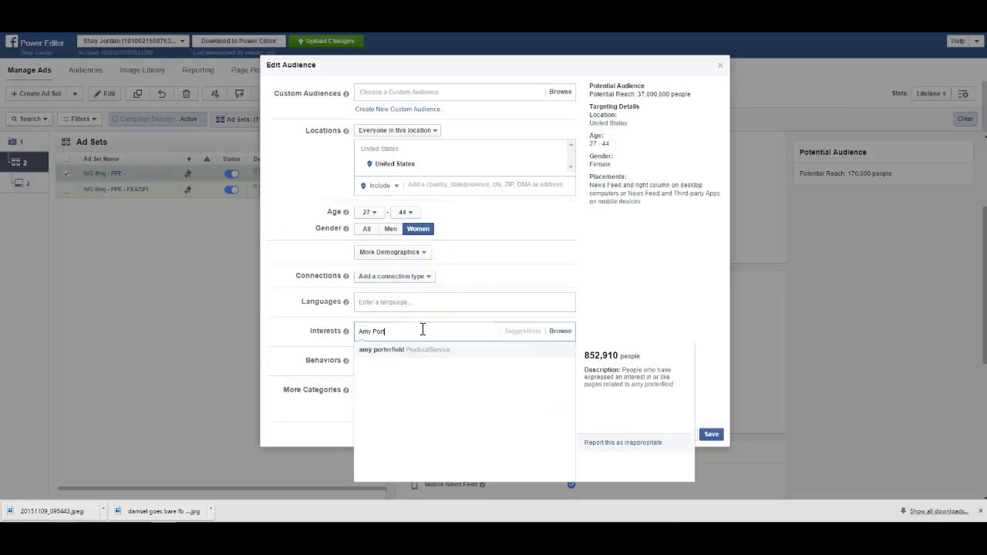
{"action": "left_click", "coordinate": [450, 351]}
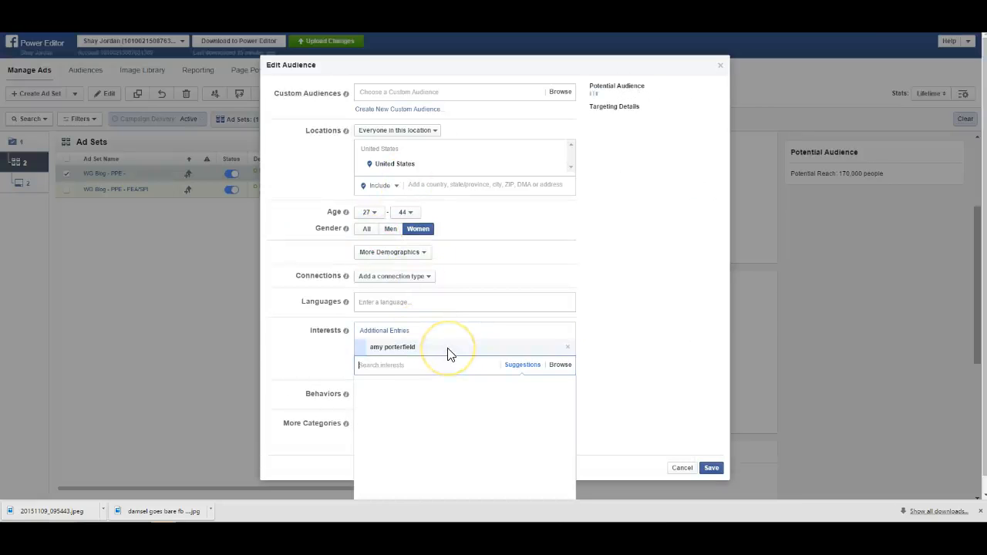
{"action": "left_click", "coordinate": [391, 364]}
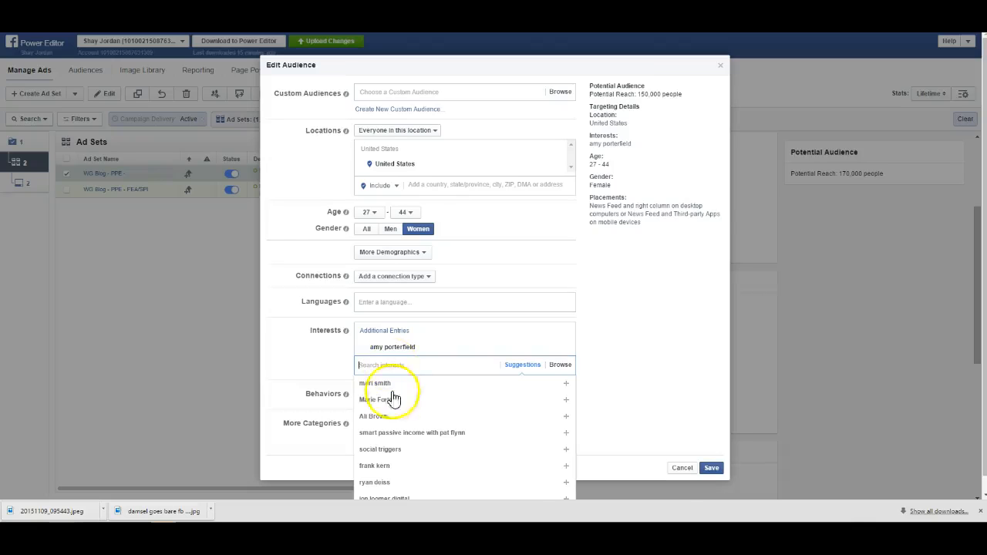
{"action": "mouse_move", "coordinate": [410, 453]}
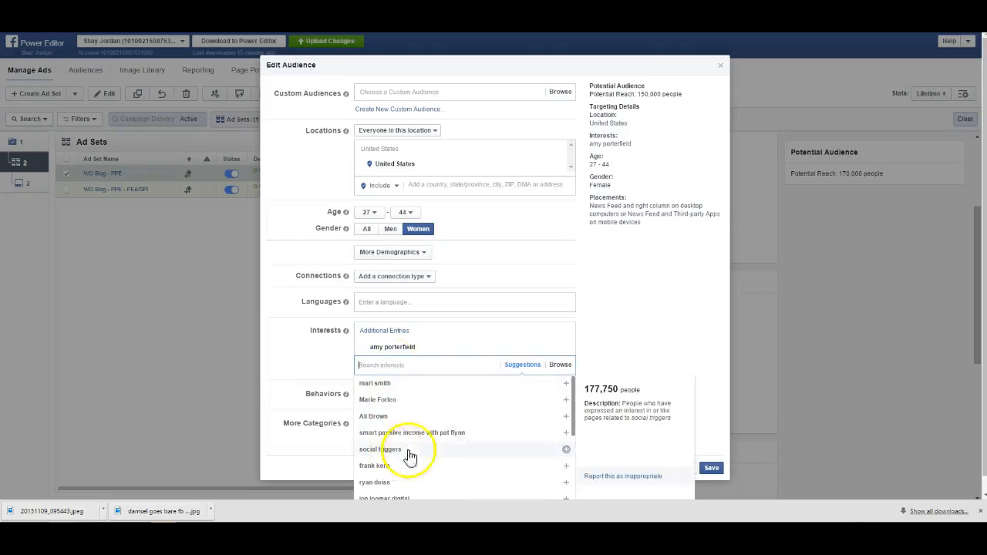
{"action": "left_click", "coordinate": [567, 450]}
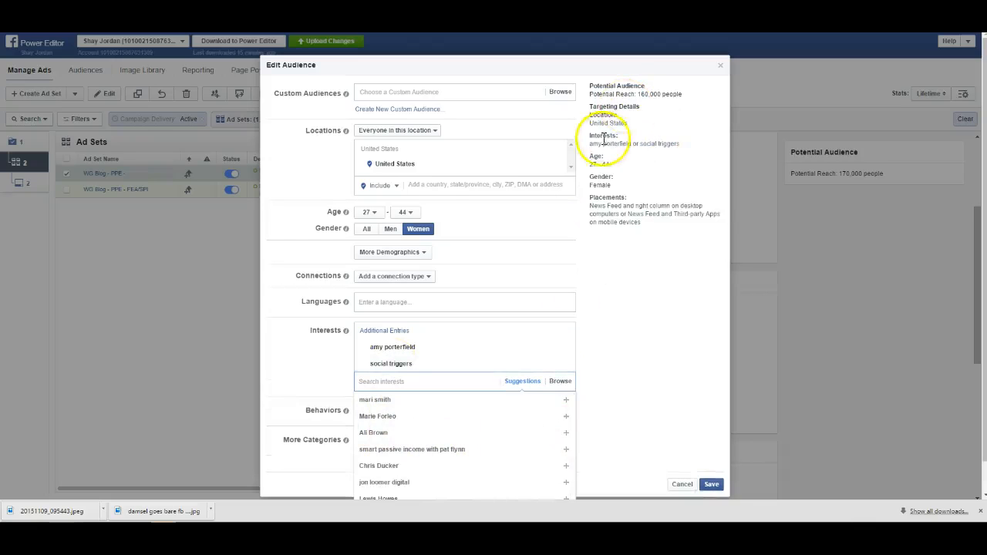
- Try the suggested Chris Ducker interest in the audience and remove it again
{"action": "mouse_move", "coordinate": [393, 493]}
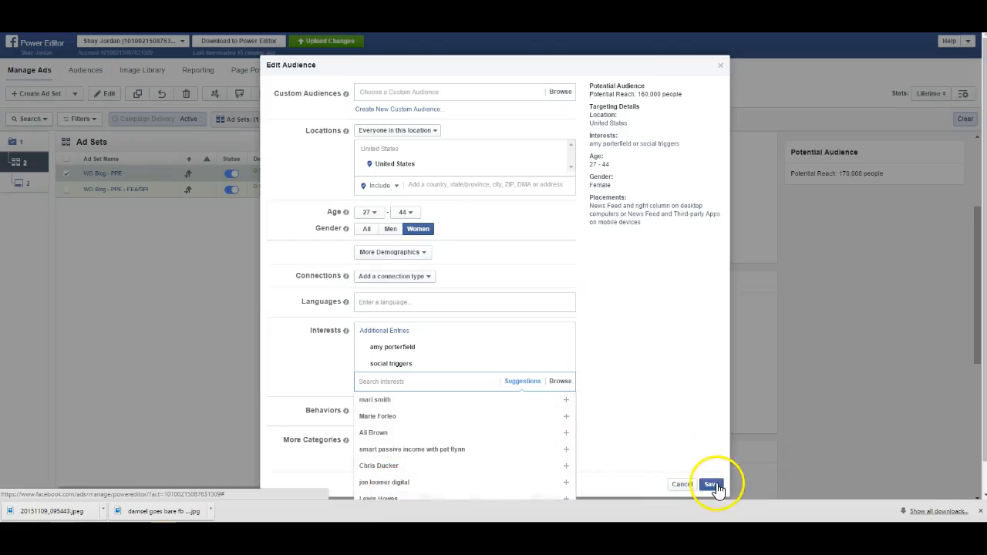
{"action": "scroll", "coordinate": [413, 351], "scroll_direction": "down", "scroll_amount": 1}
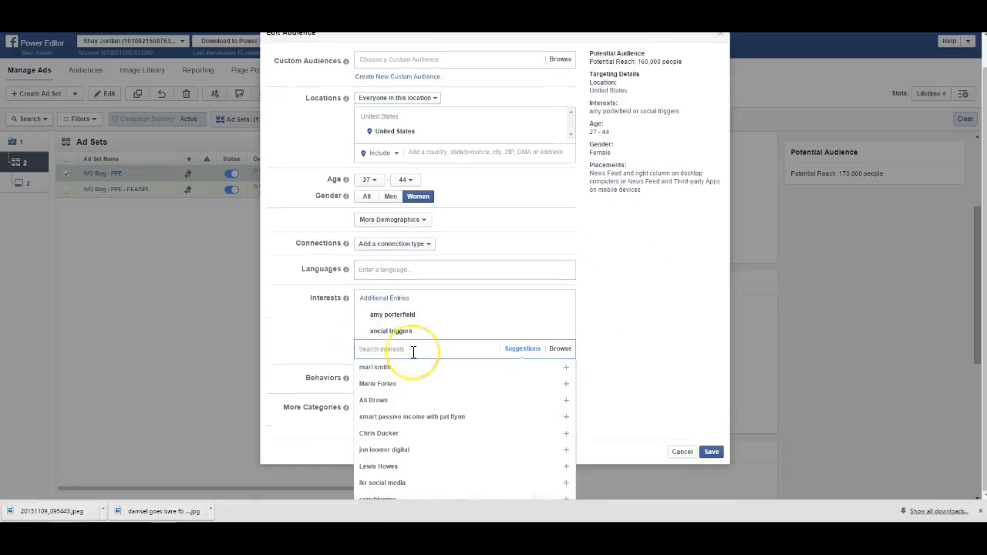
{"action": "mouse_move", "coordinate": [399, 436]}
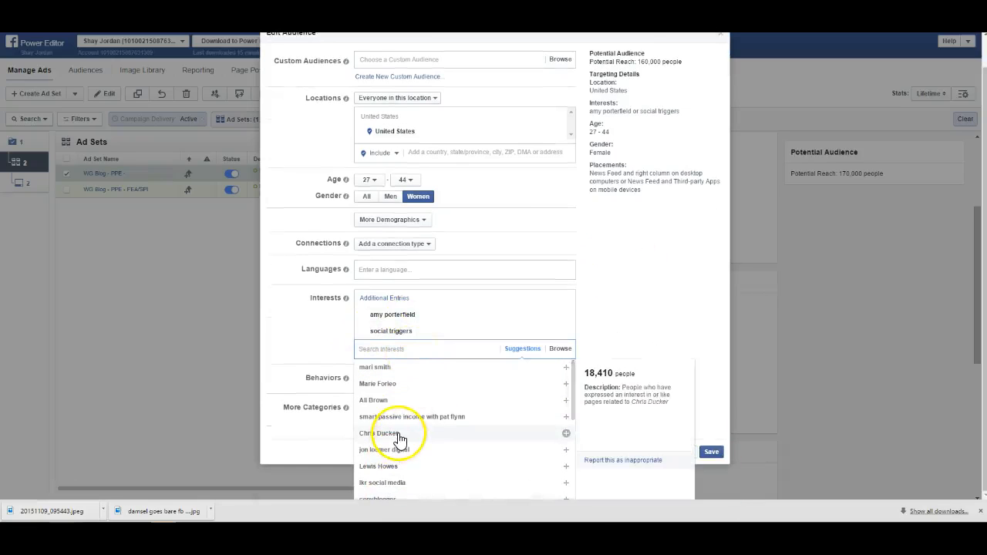
{"action": "left_click", "coordinate": [565, 435]}
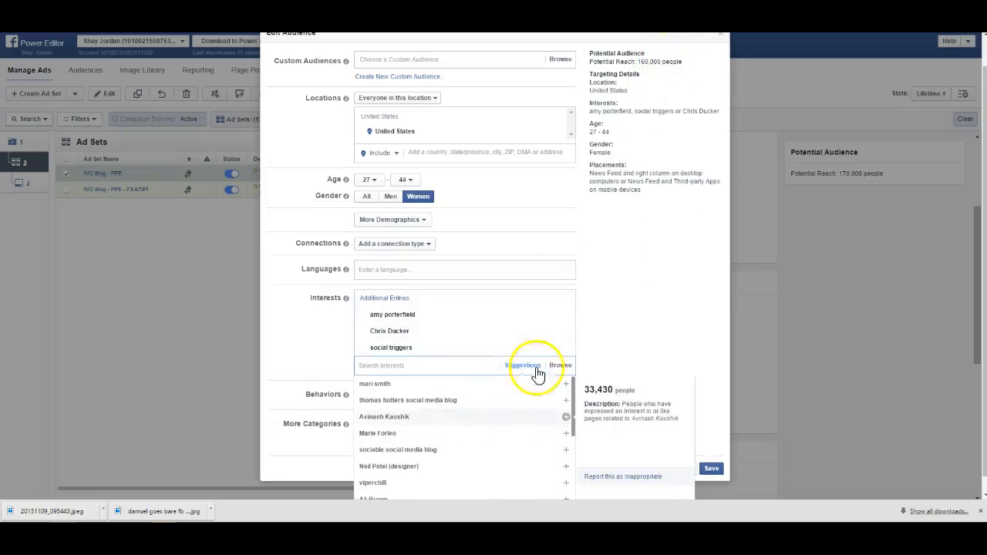
{"action": "left_click", "coordinate": [568, 332]}
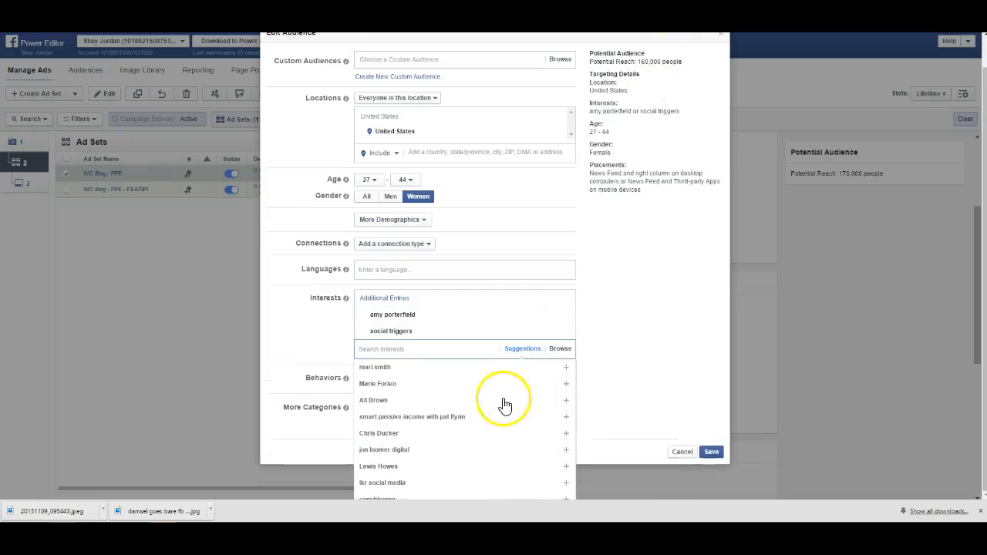
- Add the suggested lkr social media interest and save the duplicated ad set's audience
{"action": "mouse_move", "coordinate": [494, 399]}
{"action": "scroll", "coordinate": [490, 417], "scroll_direction": "down", "scroll_amount": 1}
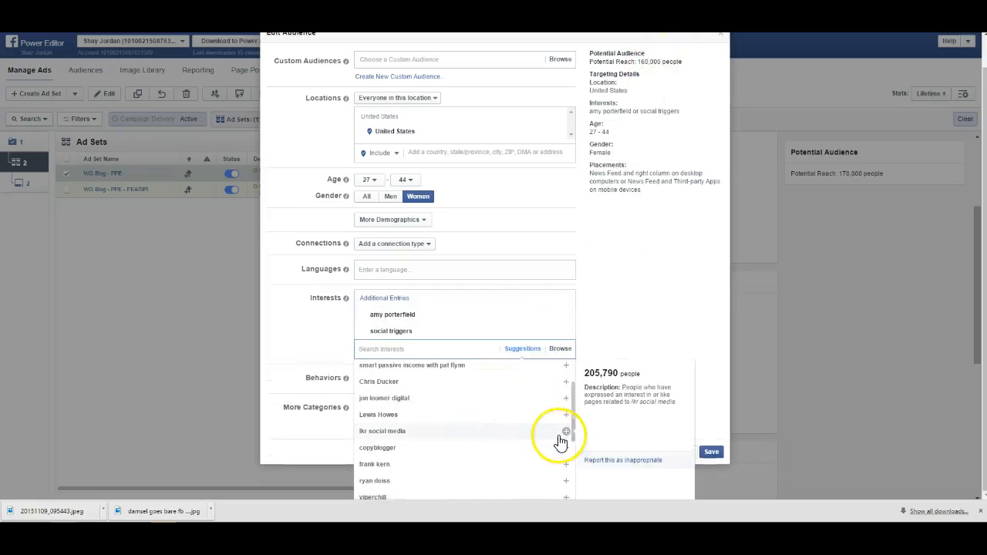
{"action": "left_click", "coordinate": [568, 437]}
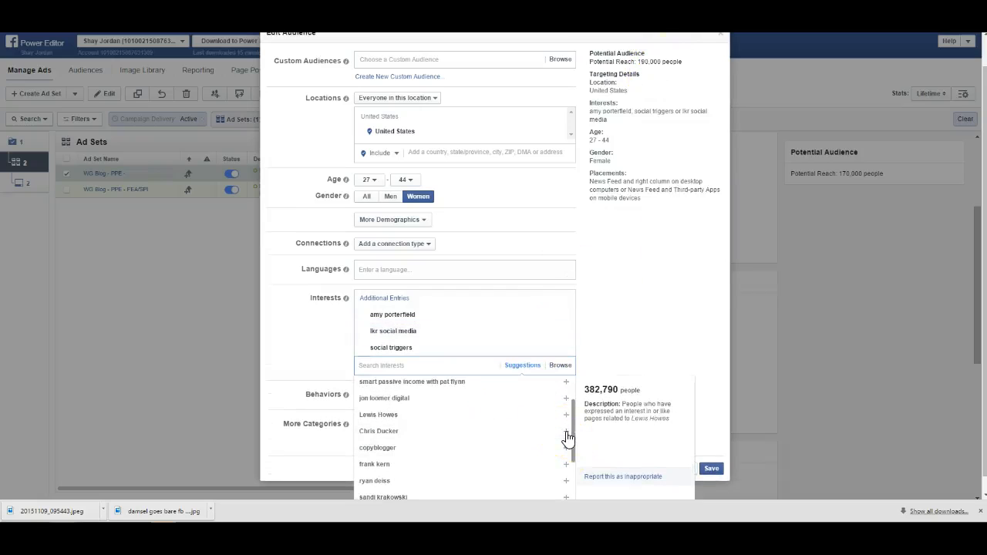
{"action": "left_click", "coordinate": [653, 273]}
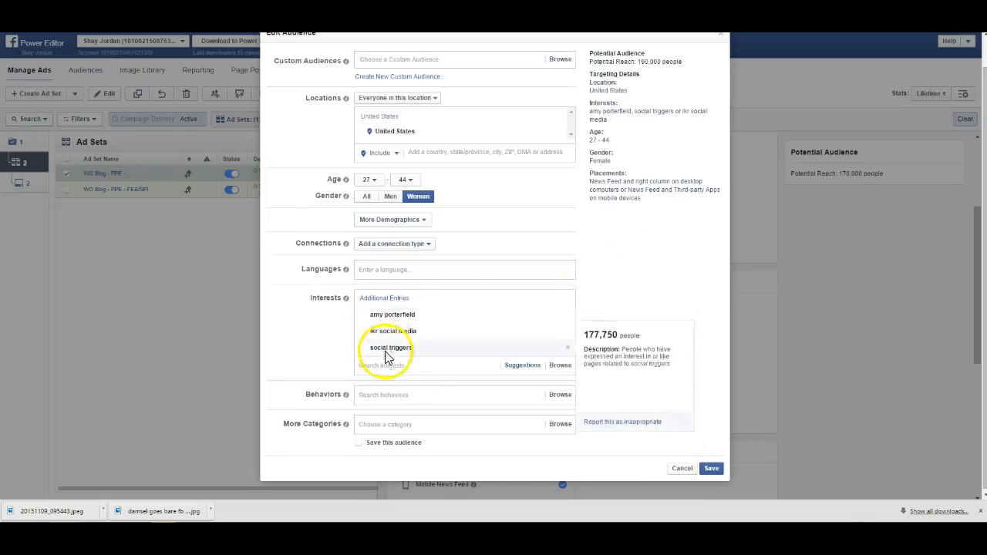
{"action": "left_click", "coordinate": [710, 469]}
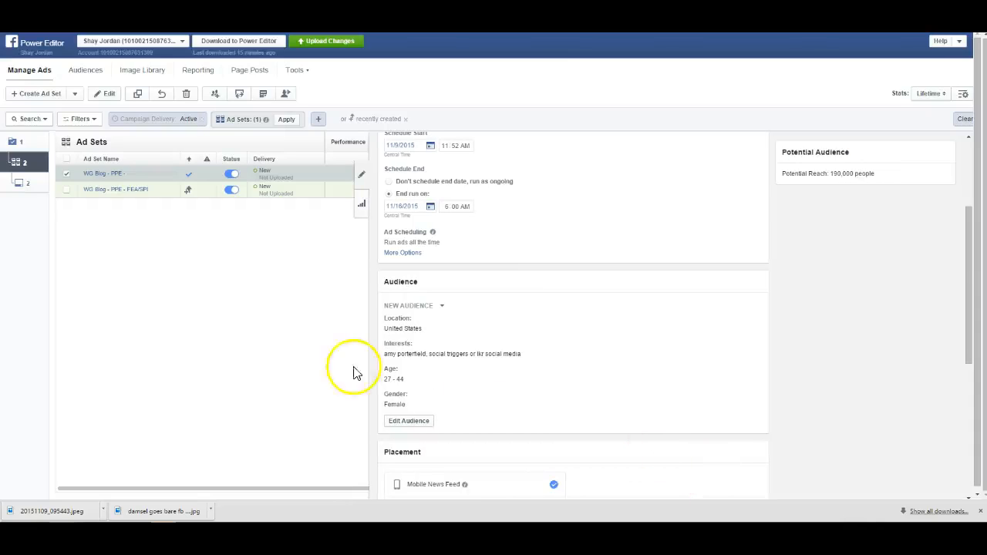
{"action": "left_click", "coordinate": [69, 177]}
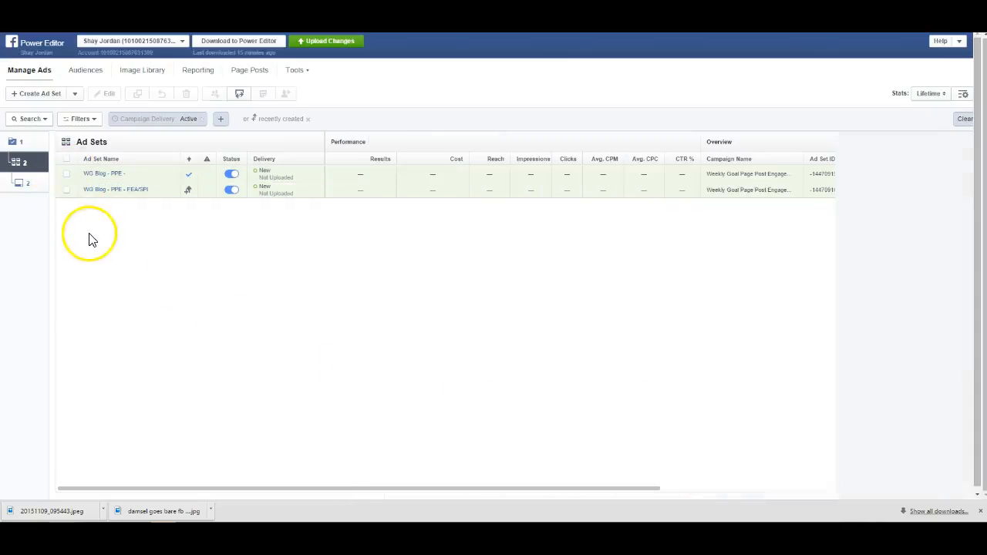